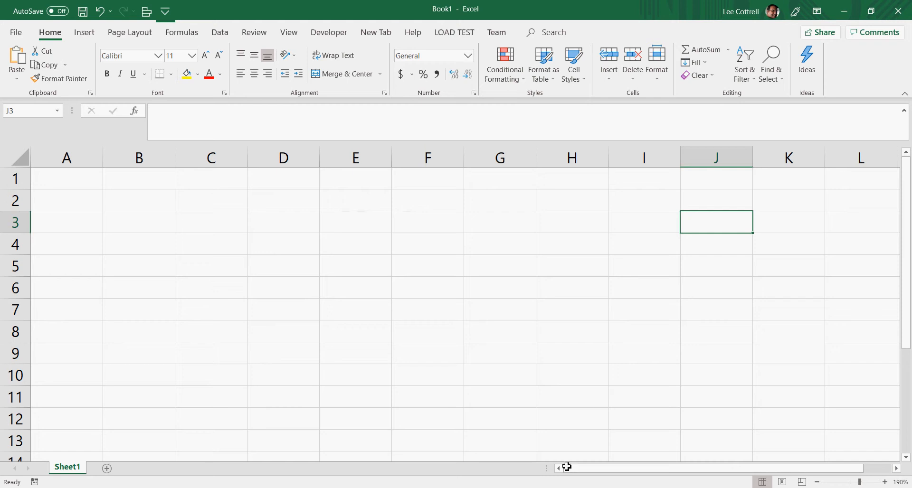
Enter the title "Paint my house" in cell A1.
{"action": "left_click", "coordinate": [62, 181]}
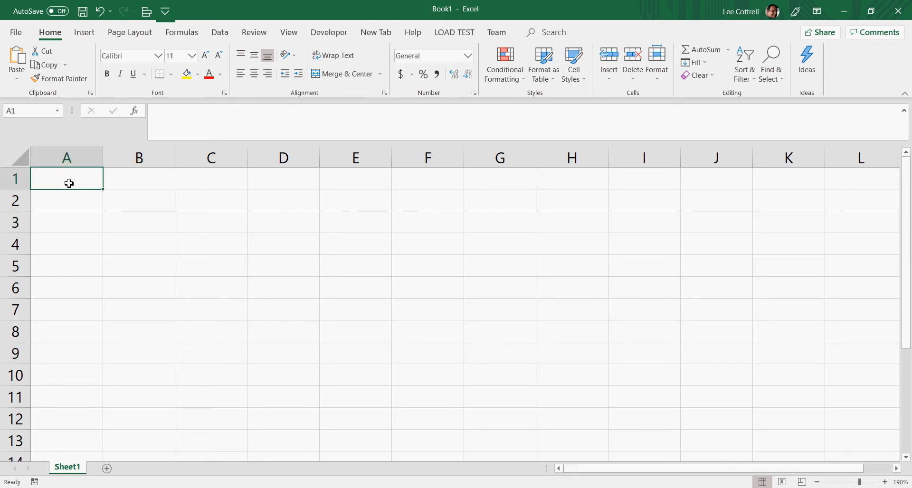
{"action": "type", "text": "Paint my house"}
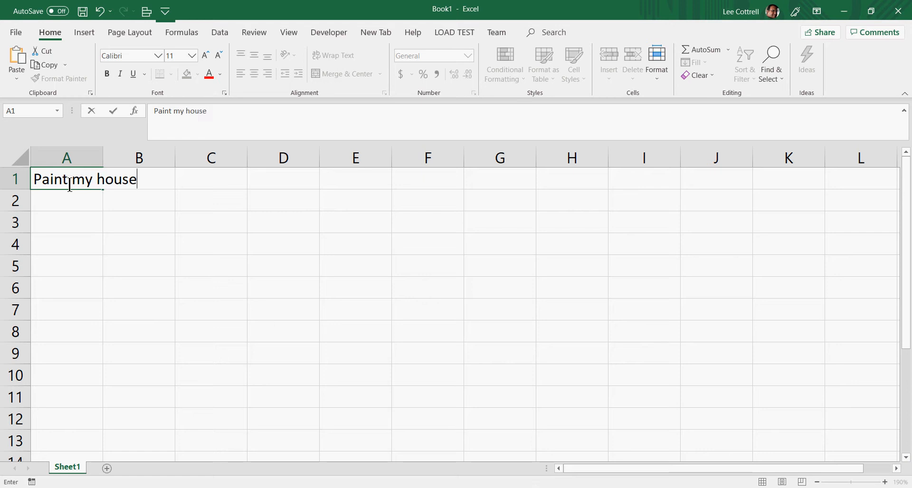
{"action": "key", "text": "Return"}
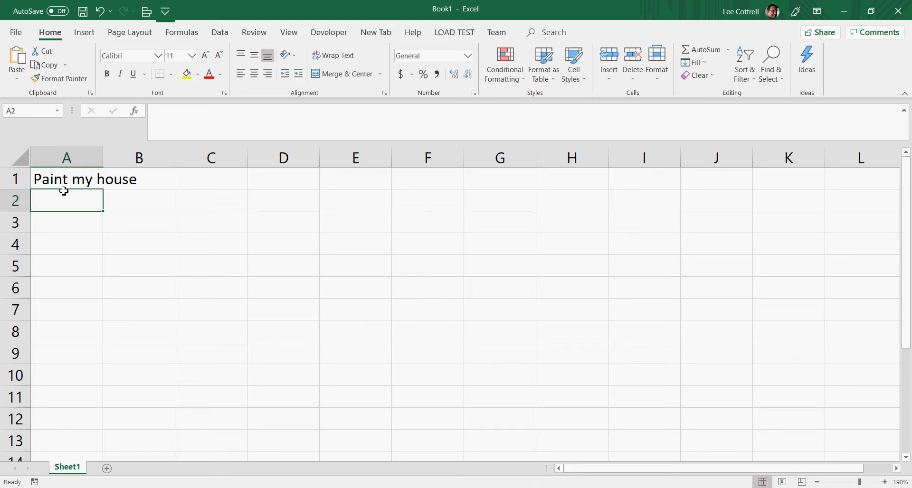
{"action": "left_click", "coordinate": [69, 178]}
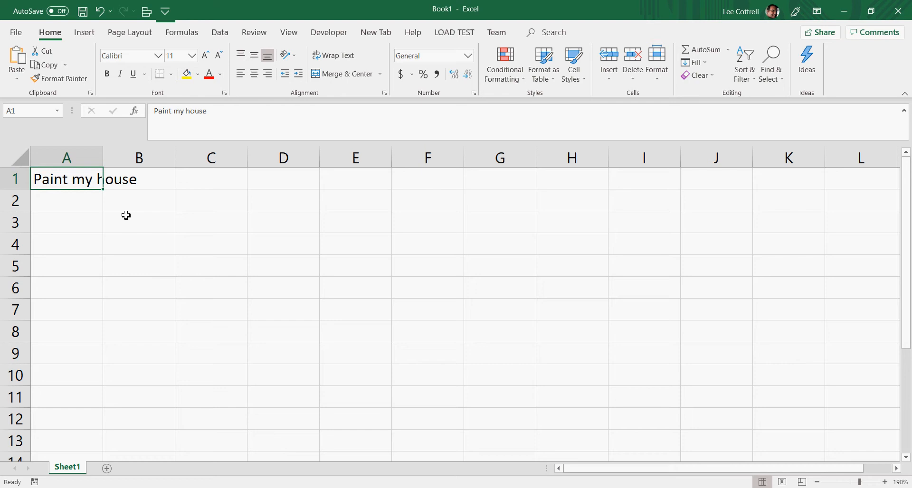
Enter the heading "Decide on color" in cell A3 and widen column A to fit it.
{"action": "left_click", "coordinate": [87, 221]}
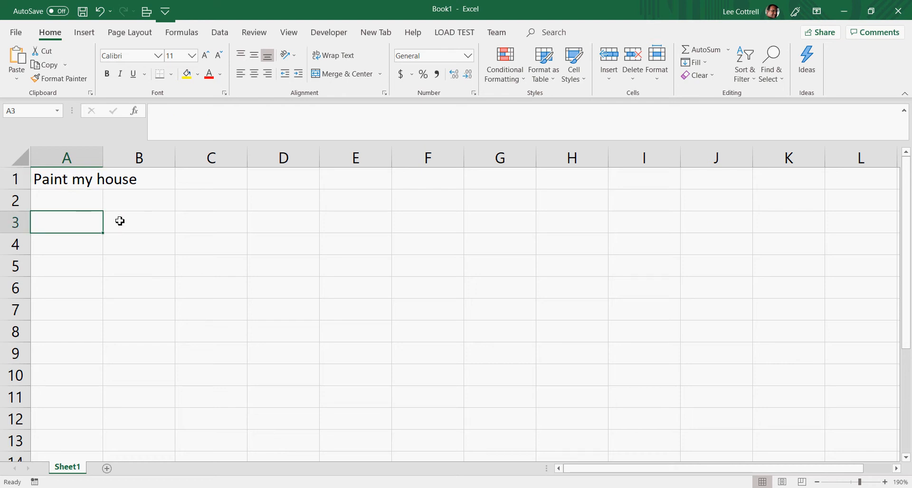
{"action": "type", "text": "Decide on color"}
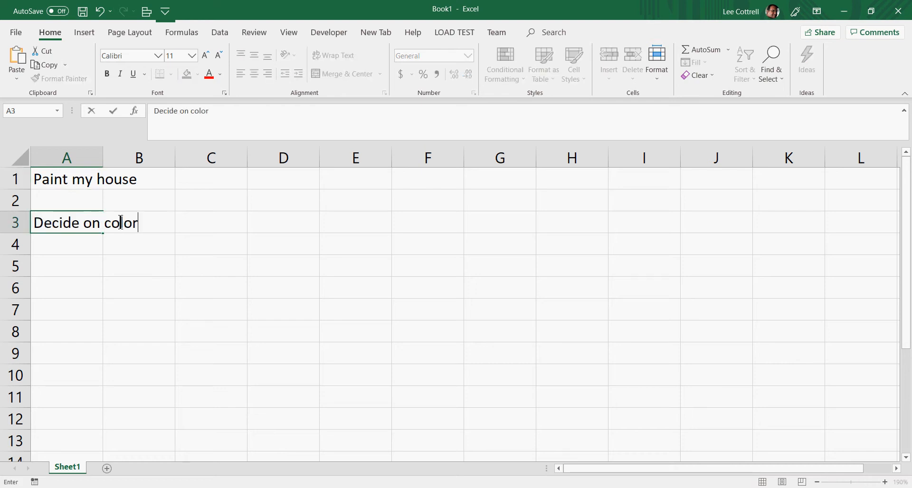
{"action": "key", "text": "Return"}
{"action": "left_click", "coordinate": [148, 223]}
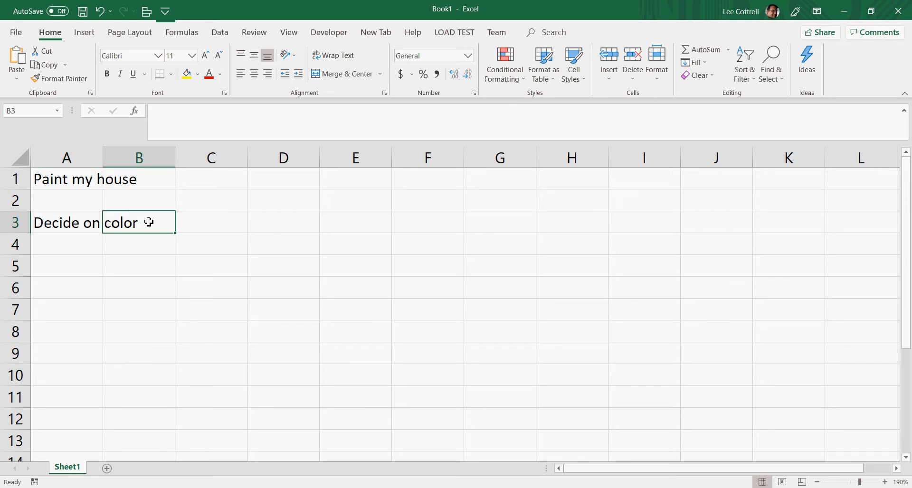
{"action": "left_click_drag", "start_coordinate": [107, 153], "coordinate": [148, 155]}
Enter the heading "Get the supplies" in cell B3 and widen column B to about 13.33.
{"action": "type", "text": "Get the supplies"}
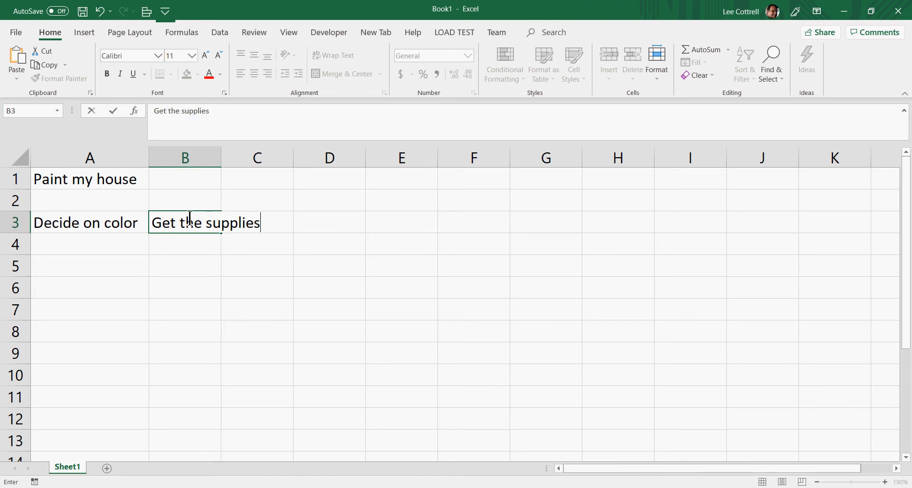
{"action": "key", "text": "Return"}
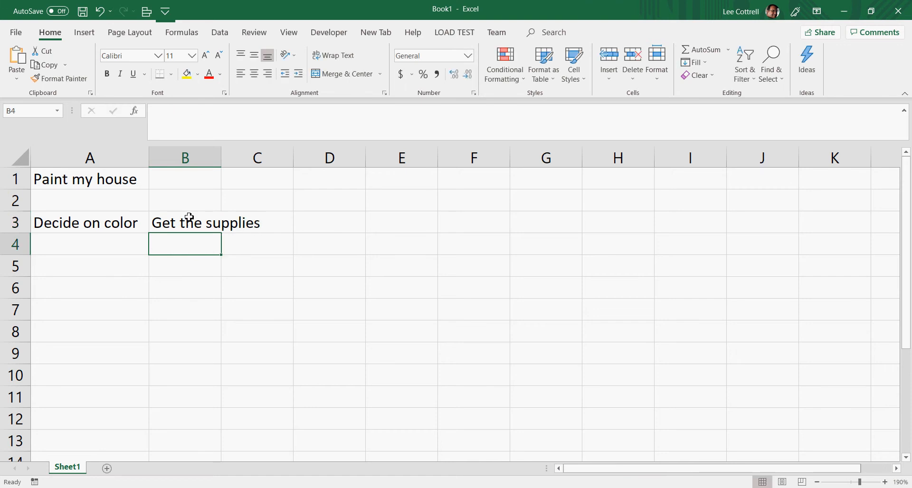
{"action": "left_click_drag", "start_coordinate": [212, 170], "coordinate": [264, 155]}
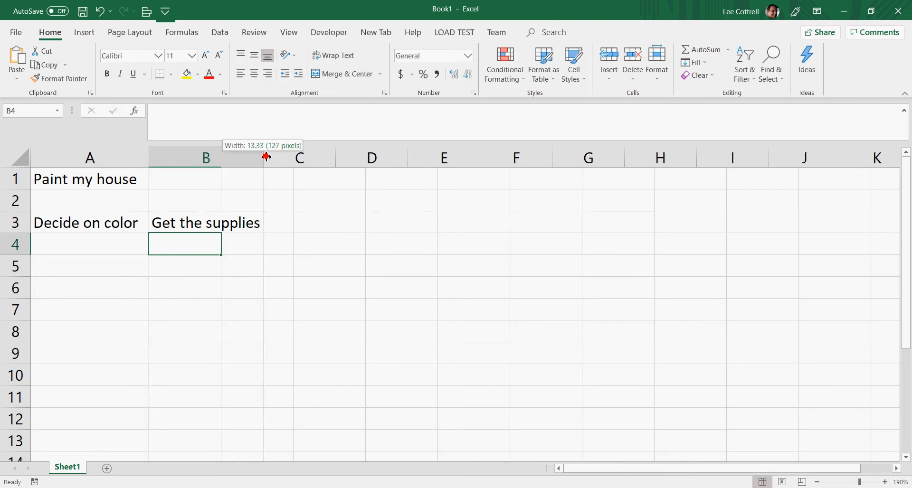
Enter the heading "Prep the house" in cell C3 and autofit the width of column C.
{"action": "left_click", "coordinate": [306, 225]}
{"action": "type", "text": "Pr"}
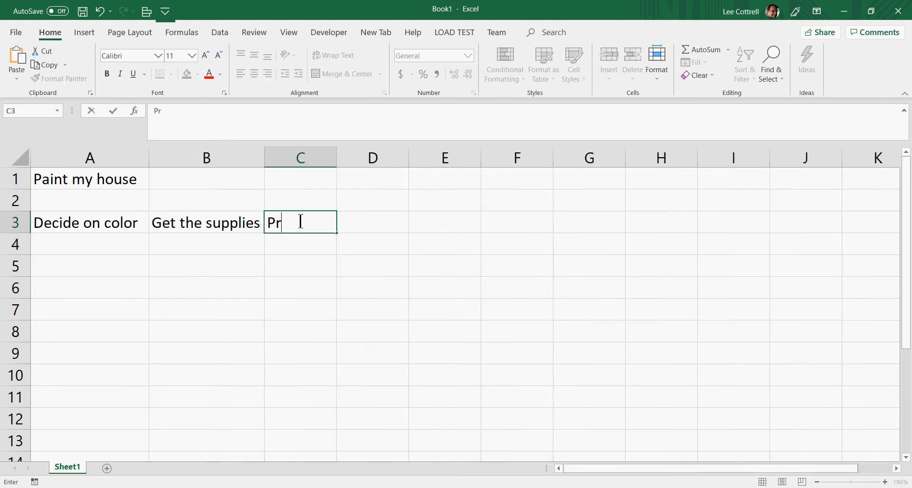
{"action": "type", "text": "ep the house"}
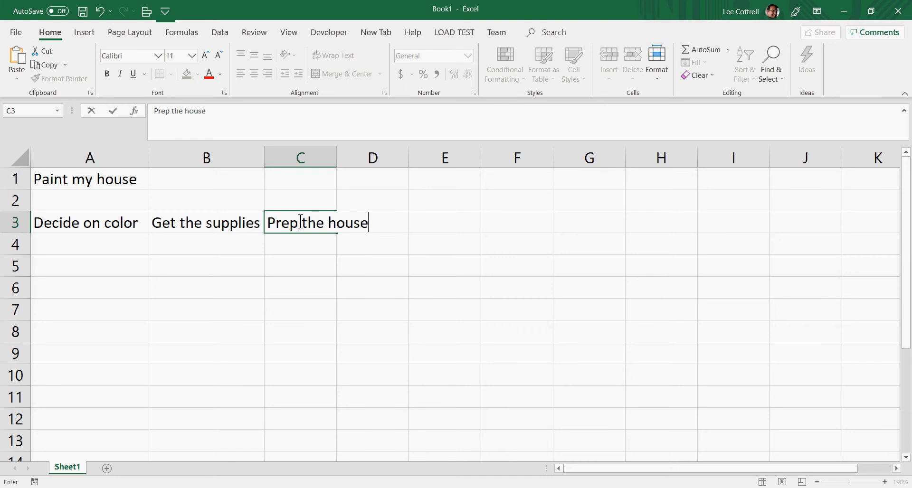
{"action": "key", "text": "Return"}
{"action": "double_click", "coordinate": [337, 156]}
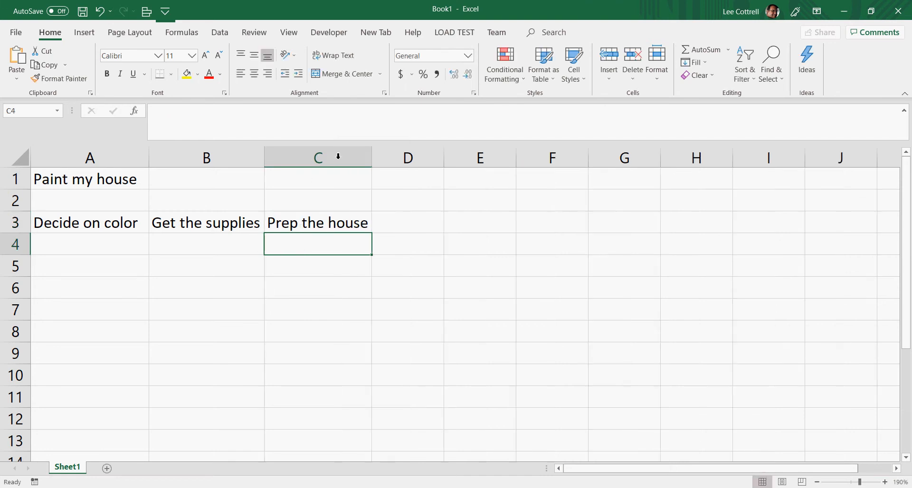
Enter the heading "Paint the house" in cell D3 and autofit the width of column D.
{"action": "left_click", "coordinate": [408, 227]}
{"action": "type", "text": "Paint the hos"}
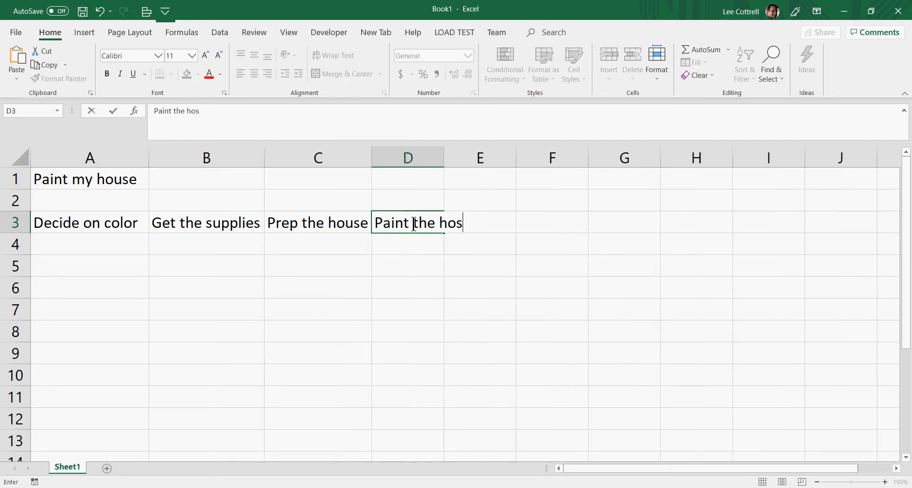
{"action": "key", "text": "BackSpace"}
{"action": "type", "text": "use"}
{"action": "key", "text": "Return"}
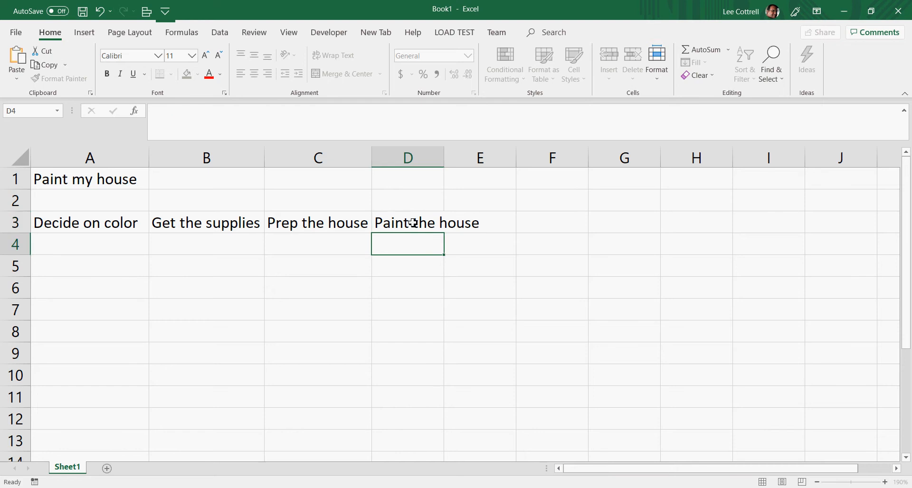
{"action": "double_click", "coordinate": [444, 157]}
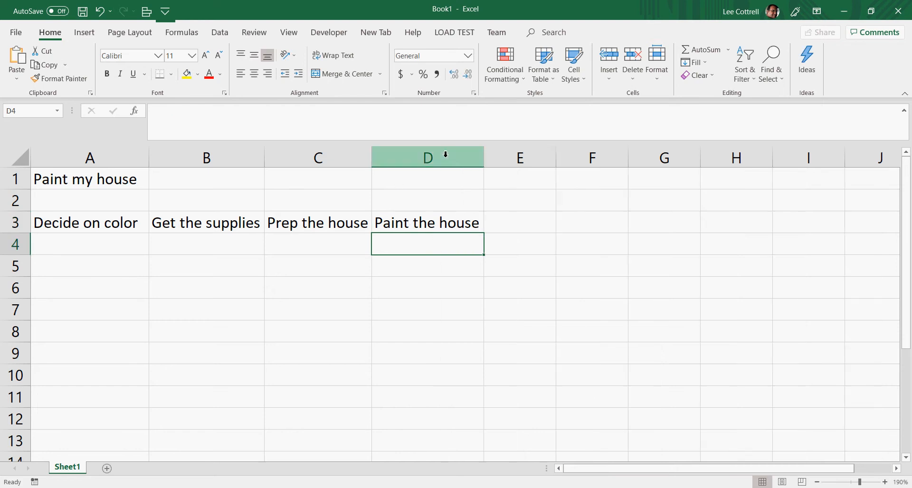
Enter the heading "Clean up" in cell E3.
{"action": "left_click", "coordinate": [531, 226]}
{"action": "type", "text": "Clean"}
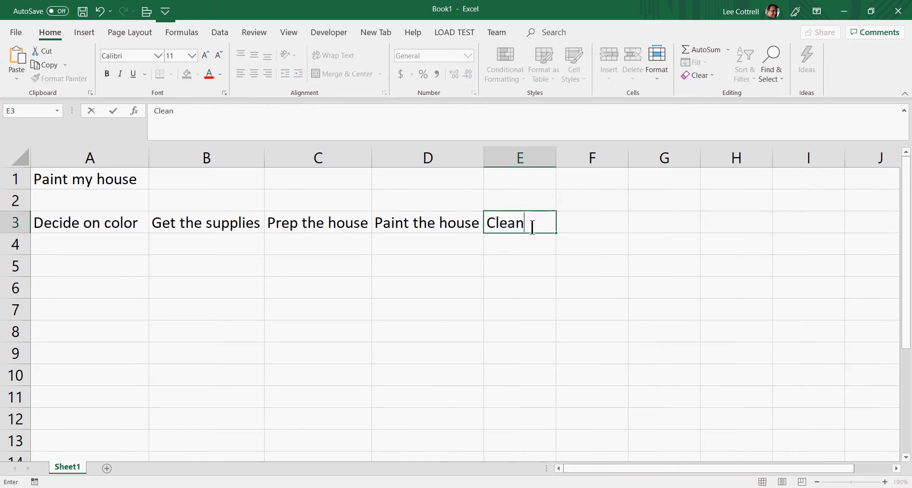
{"action": "type", "text": " up"}
{"action": "left_click", "coordinate": [588, 227]}
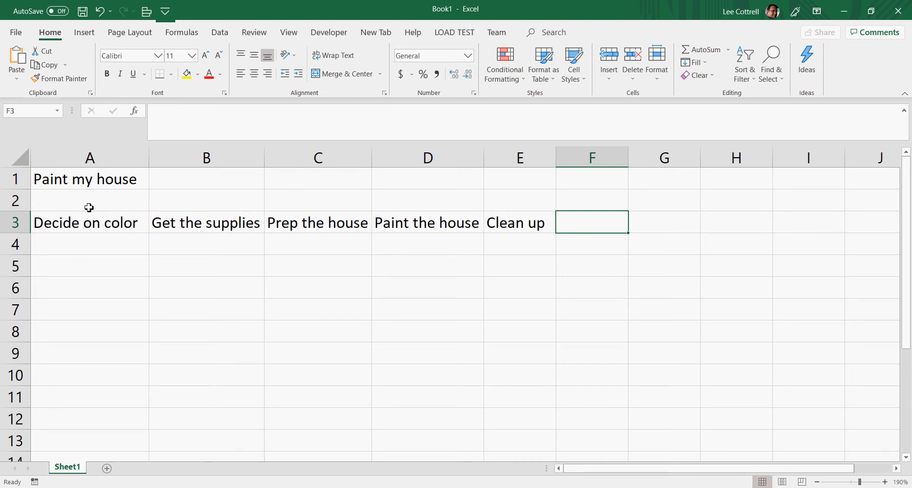
Merge and center the title across cells A1:E1.
{"action": "left_click_drag", "start_coordinate": [53, 182], "coordinate": [486, 177]}
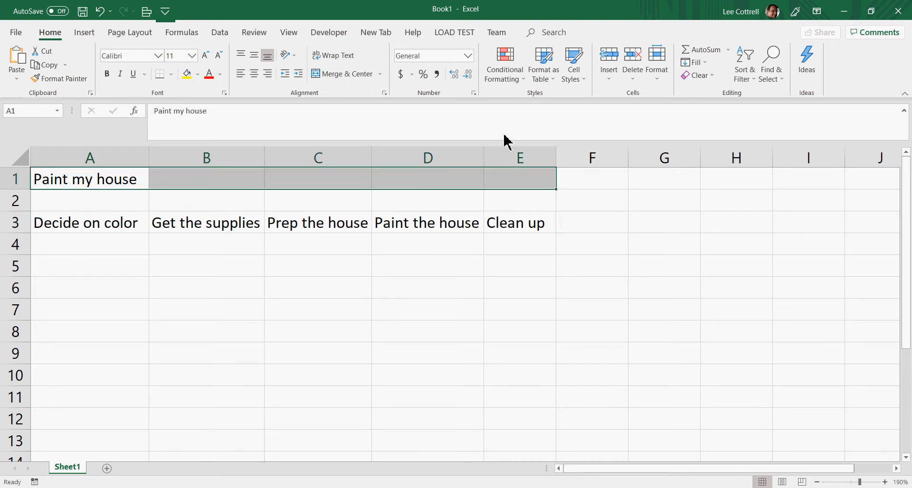
{"action": "left_click", "coordinate": [338, 75]}
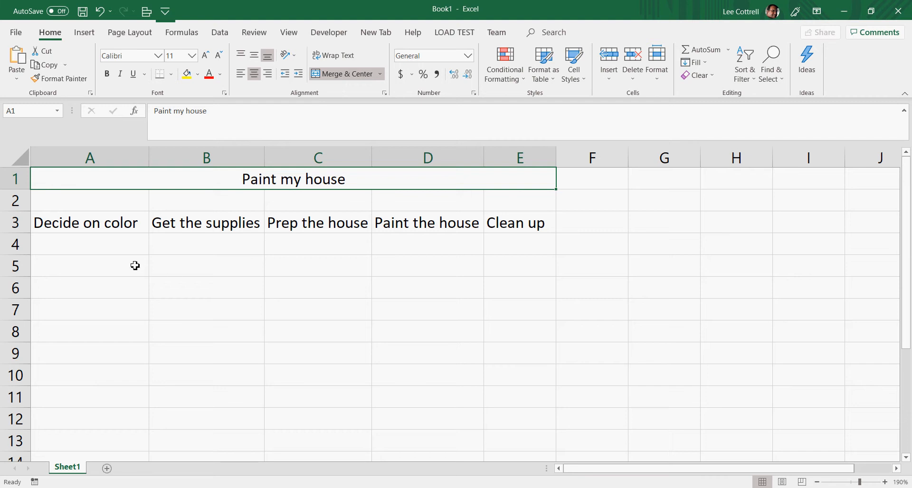
Indent cell A4 one level and enter the subtask "get samples from Home Depot" in it.
{"action": "left_click", "coordinate": [83, 249]}
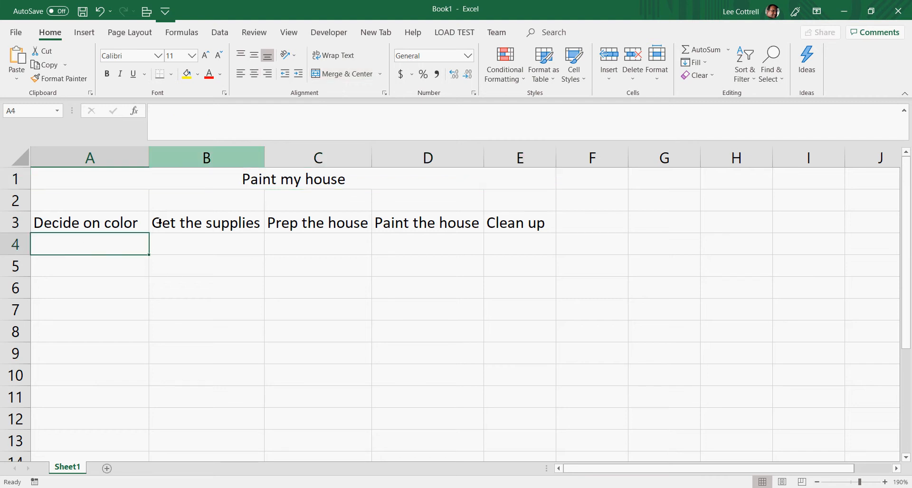
{"action": "left_click", "coordinate": [288, 77]}
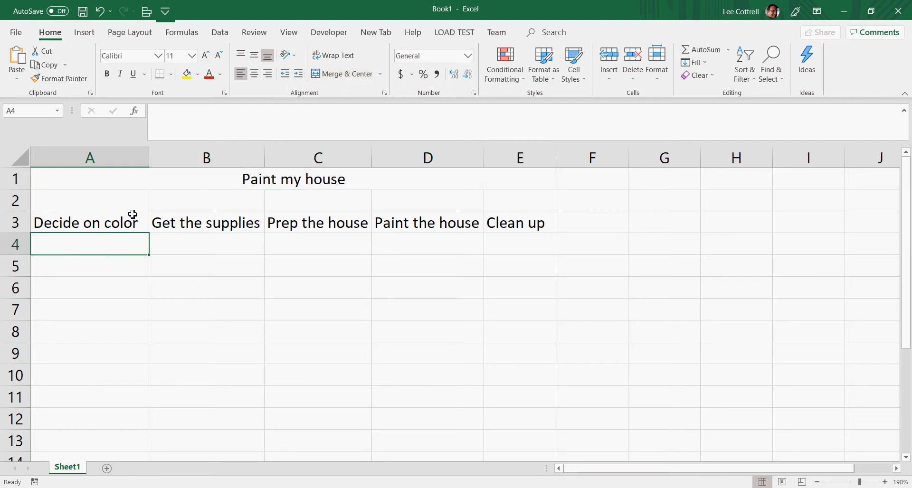
{"action": "type", "text": "get"}
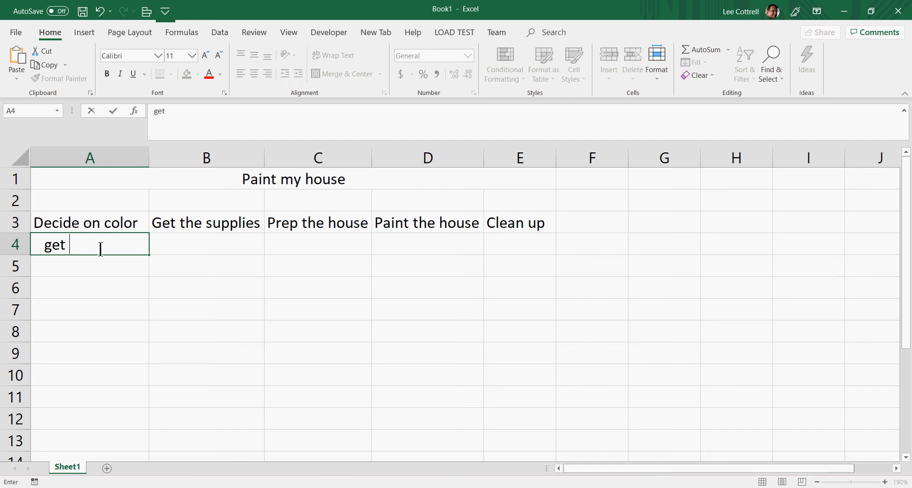
{"action": "type", "text": " samples from "}
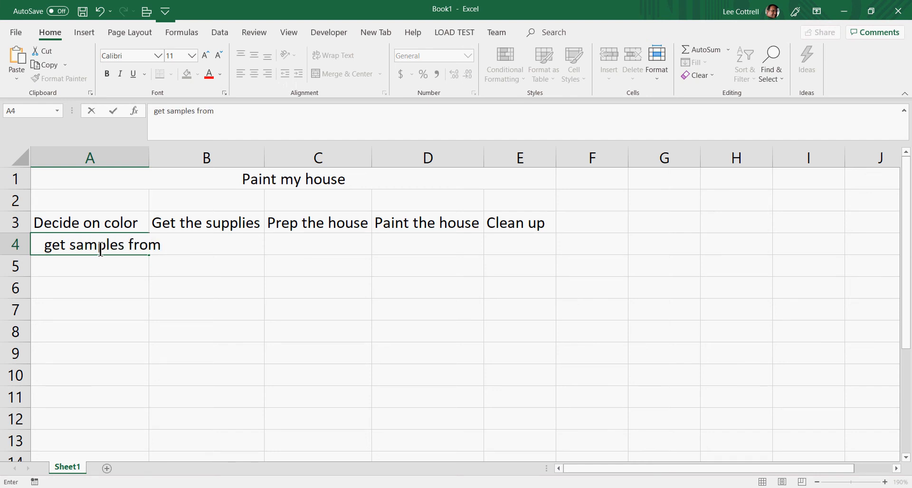
{"action": "type", "text": "HOme Depot"}
{"action": "key", "text": "Return"}
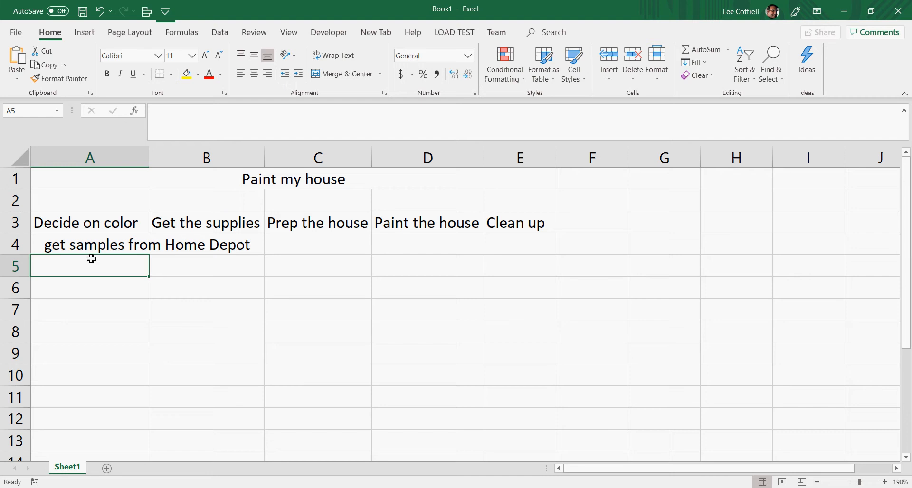
Enter the subtask "hold samples to the wall" in cell A5 and indent it one level.
{"action": "type", "text": "hold samples to the wall"}
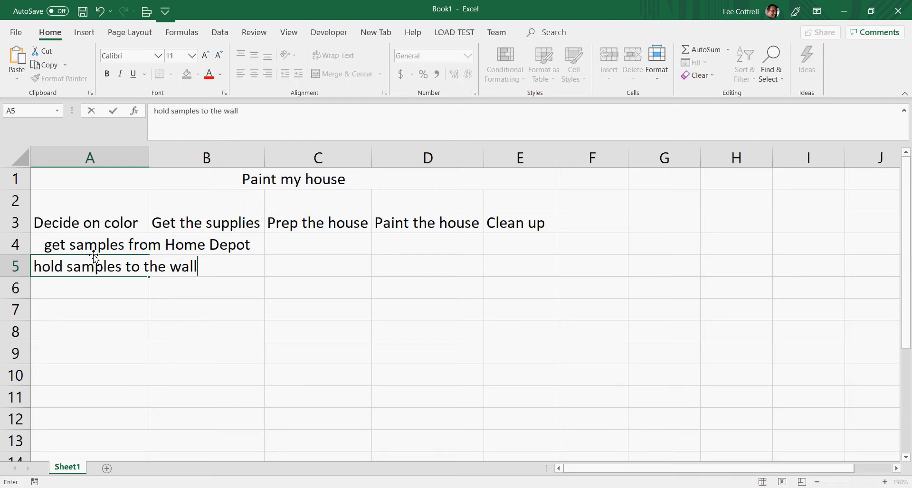
{"action": "key", "text": "Return"}
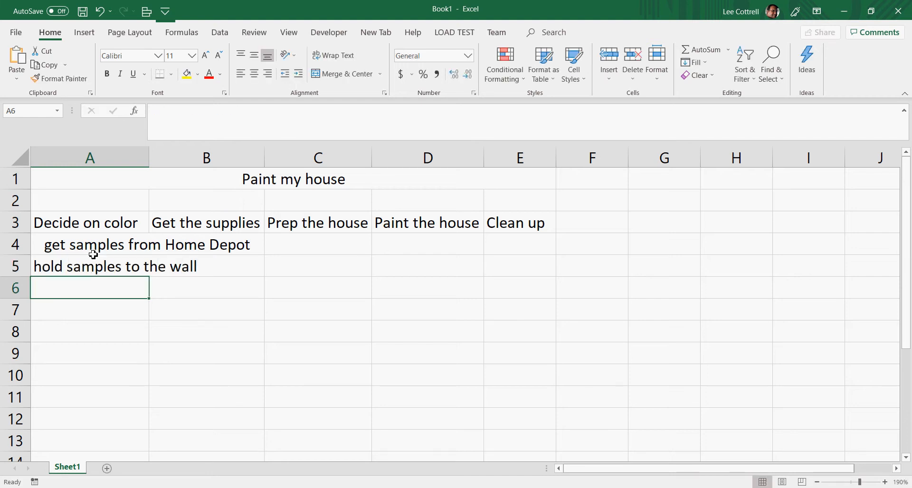
{"action": "left_click", "coordinate": [90, 262]}
{"action": "left_click", "coordinate": [298, 73]}
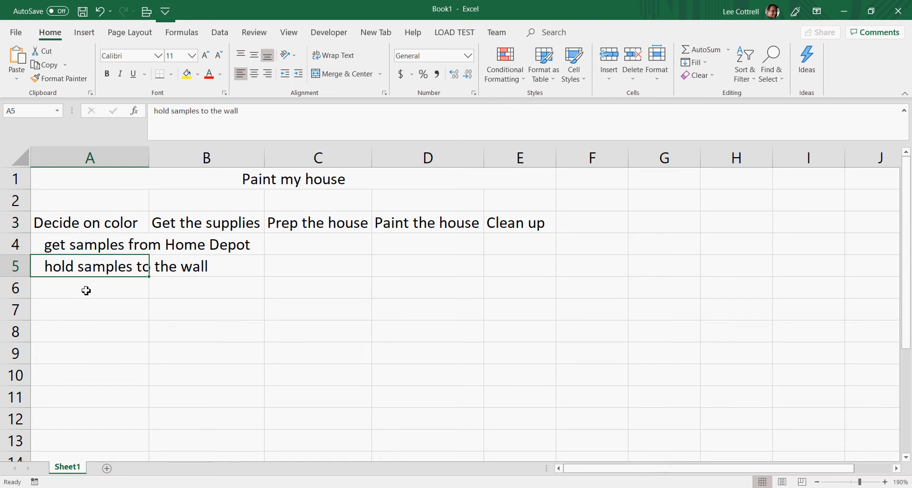
Format cells A4:A5 with the Text number category and wrapped text.
{"action": "left_click_drag", "start_coordinate": [95, 246], "coordinate": [93, 265]}
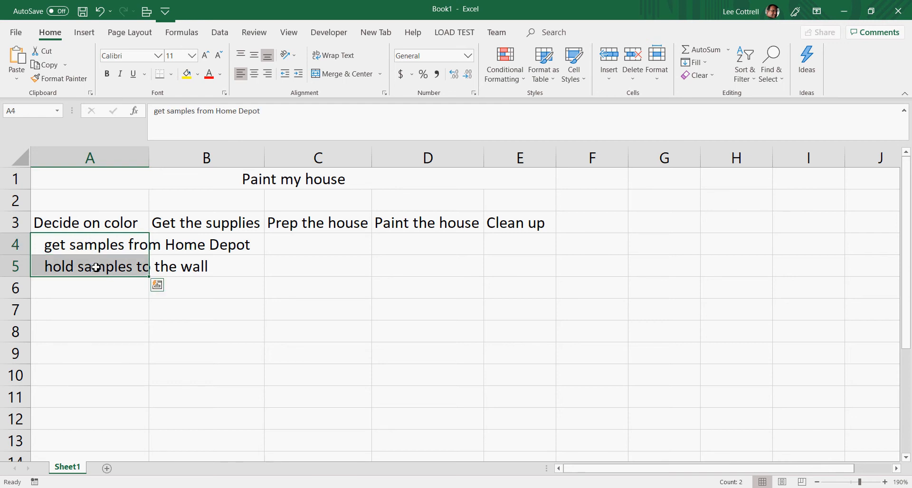
{"action": "right_click", "coordinate": [104, 246]}
{"action": "key", "text": "Escape"}
{"action": "key", "text": "ctrl+1"}
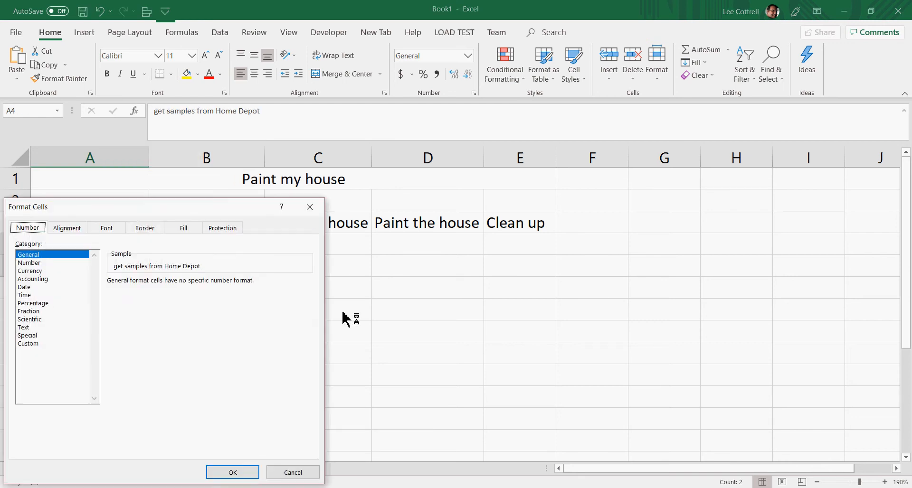
{"action": "left_click", "coordinate": [38, 327]}
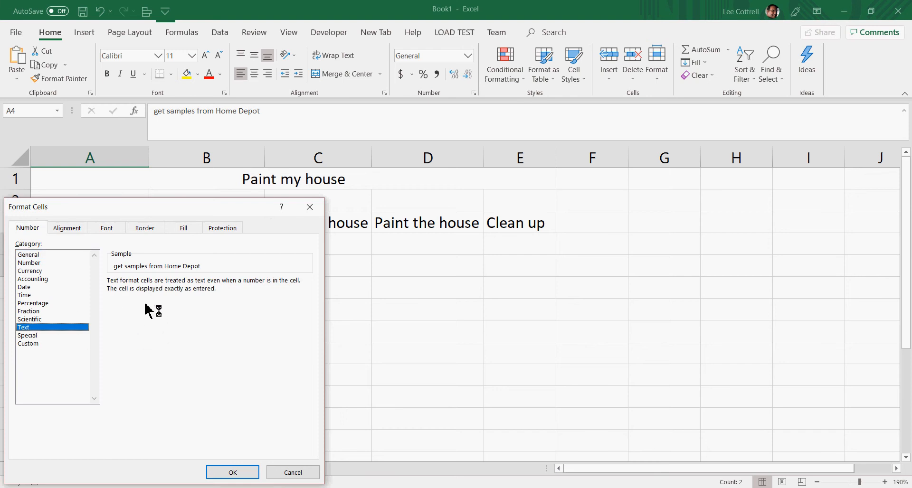
{"action": "left_click", "coordinate": [72, 228]}
{"action": "left_click", "coordinate": [44, 335]}
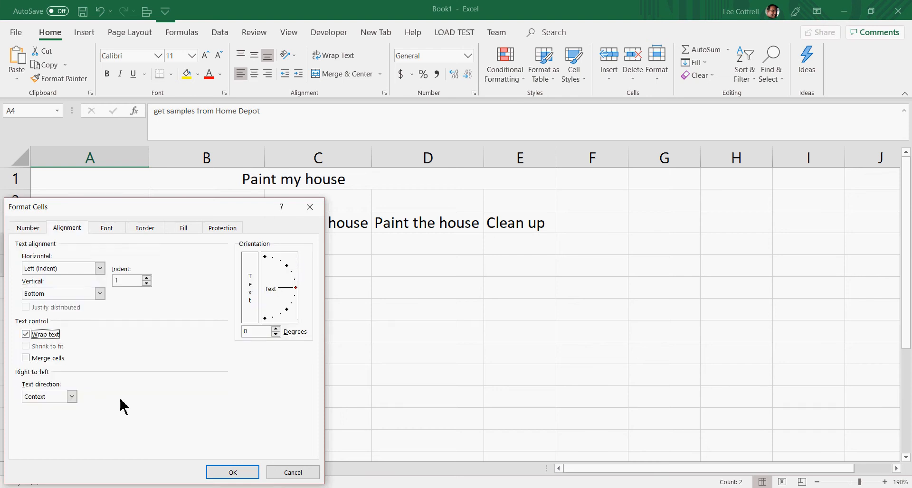
{"action": "left_click", "coordinate": [231, 472]}
Enter the subtask "Go to home Depot" in cell B4 under the supplies heading.
{"action": "left_click", "coordinate": [219, 282]}
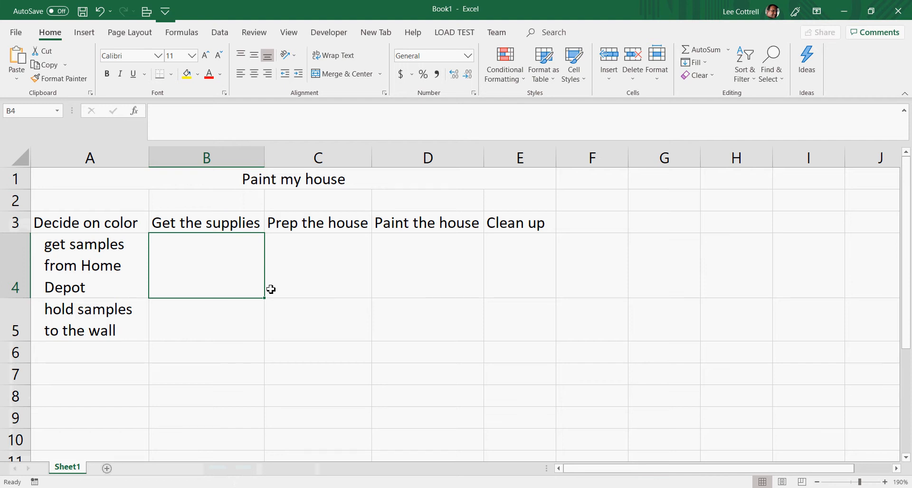
{"action": "type", "text": "Go to home "}
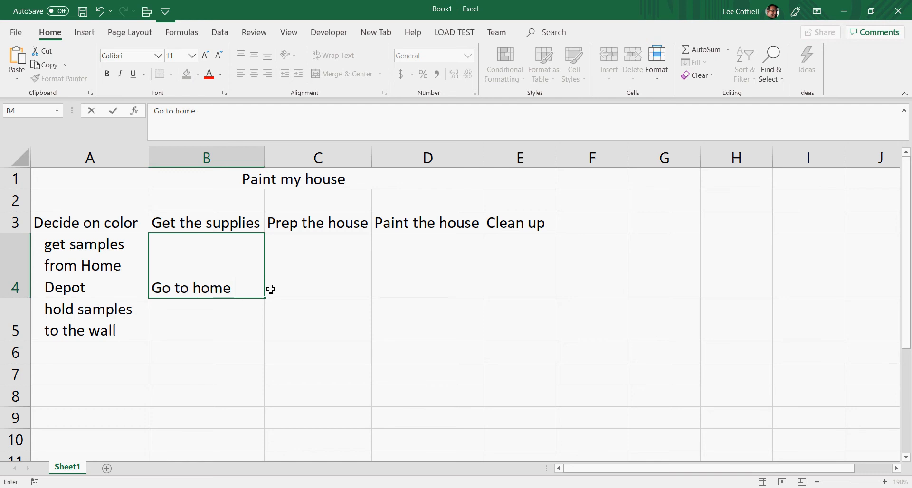
{"action": "type", "text": "Depot"}
{"action": "key", "text": "Return"}
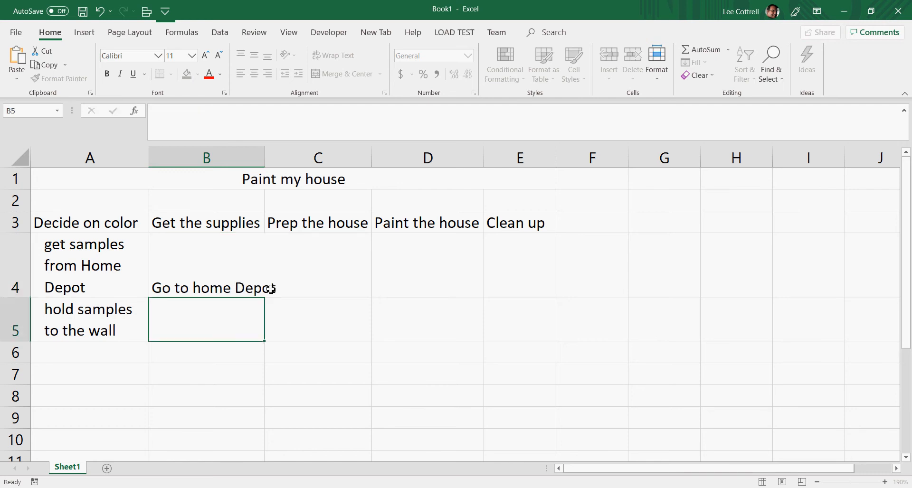
List the supplies "Paint", "Brushes", "Rollers" and "Drop cloths" in cells B5 to B8.
{"action": "type", "text": "Paint"}
{"action": "key", "text": "Return"}
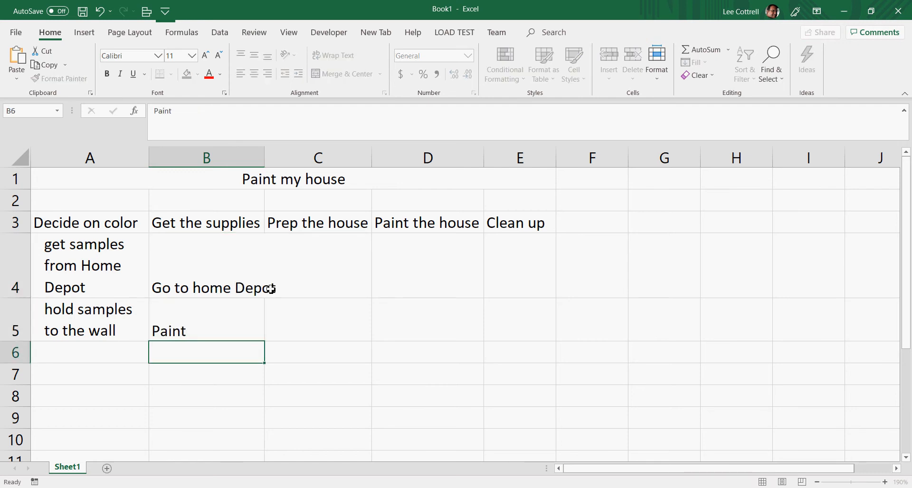
{"action": "type", "text": "Brushes"}
{"action": "key", "text": "Return"}
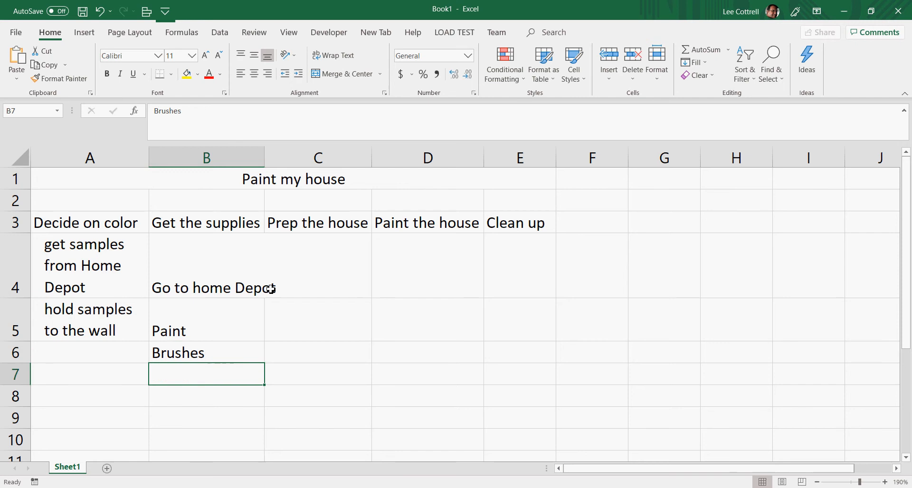
{"action": "type", "text": "Rollsers"}
{"action": "key", "text": "BackSpace"}
{"action": "key", "text": "BackSpace"}
{"action": "key", "text": "BackSpace"}
{"action": "key", "text": "BackSpace"}
{"action": "type", "text": "ers"}
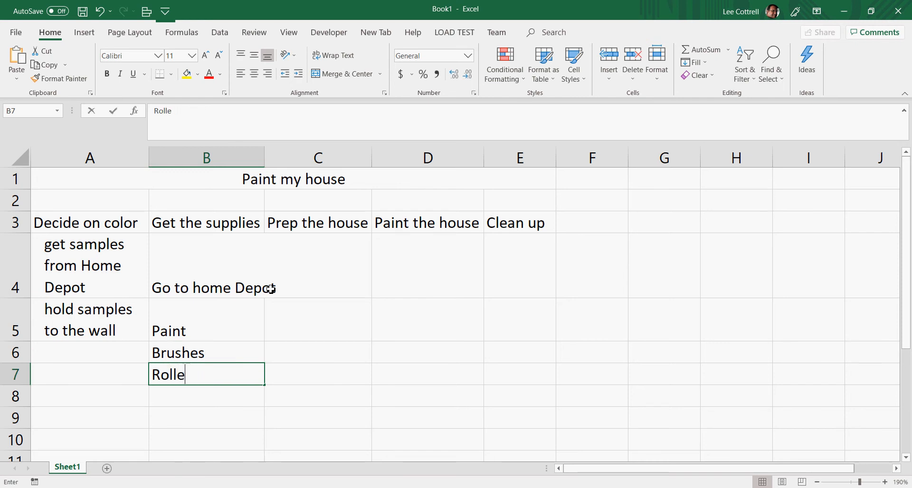
{"action": "key", "text": "Return"}
{"action": "type", "text": "Drop cloths"}
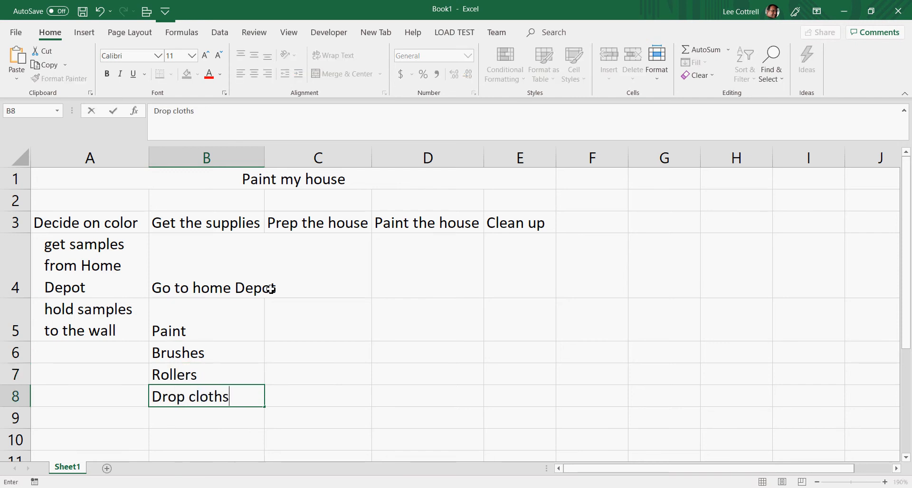
{"action": "key", "text": "Return"}
Indent cells B4:B8 one level and widen column B until "Go to home Depot" fits in it.
{"action": "left_click_drag", "start_coordinate": [152, 296], "coordinate": [193, 394]}
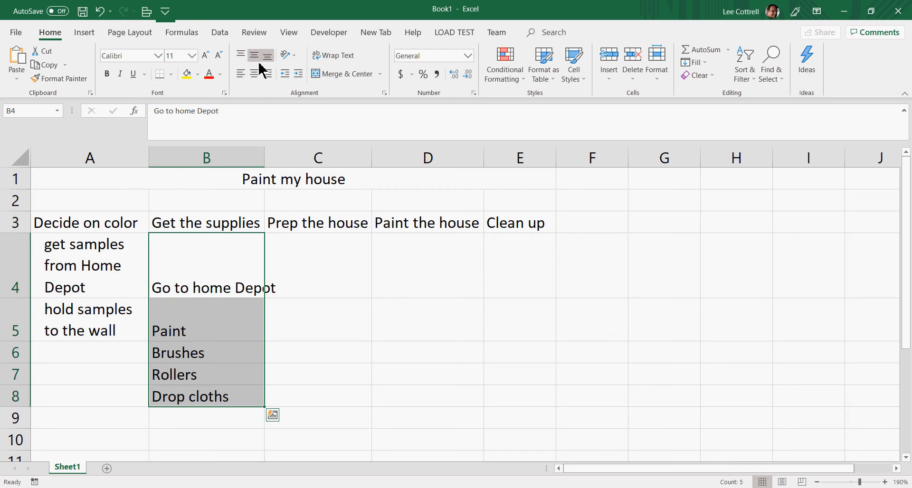
{"action": "left_click", "coordinate": [297, 75]}
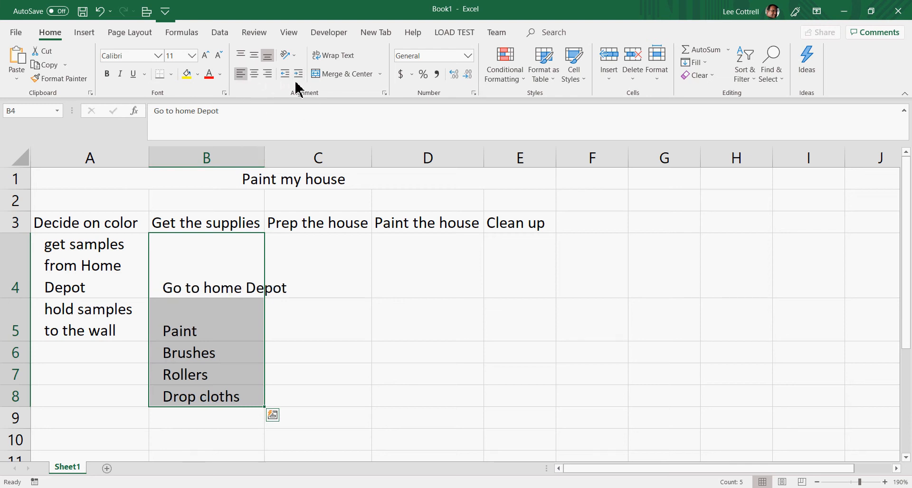
{"action": "left_click", "coordinate": [238, 271]}
{"action": "left_click", "coordinate": [300, 275]}
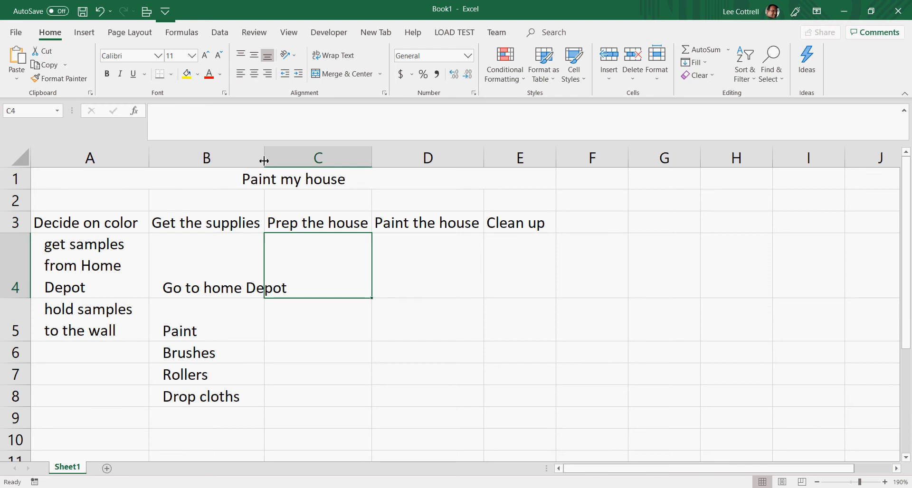
{"action": "left_click_drag", "start_coordinate": [264, 157], "coordinate": [293, 165]}
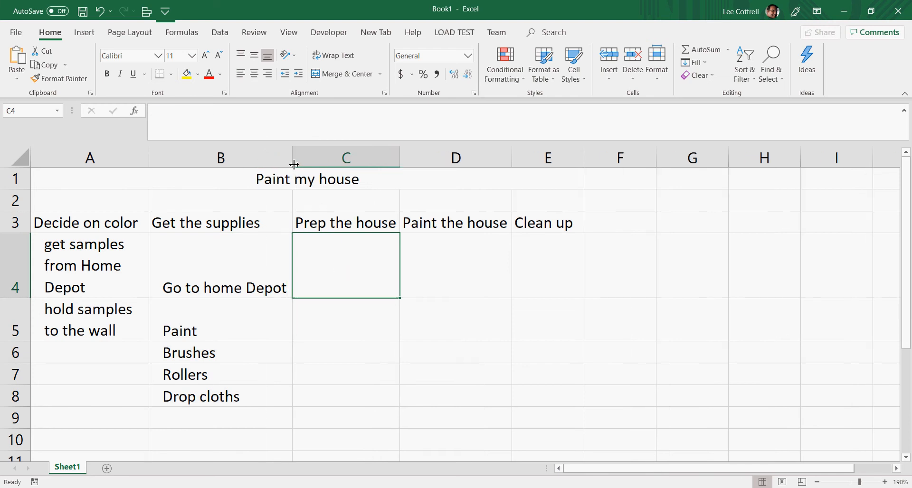
Enter the subtasks "Move furniture", "Fix the walls" and "Tape the windows" in cells C4 to C6 under Prep the house.
{"action": "double_click", "coordinate": [352, 281]}
{"action": "type", "text": "Move furn"}
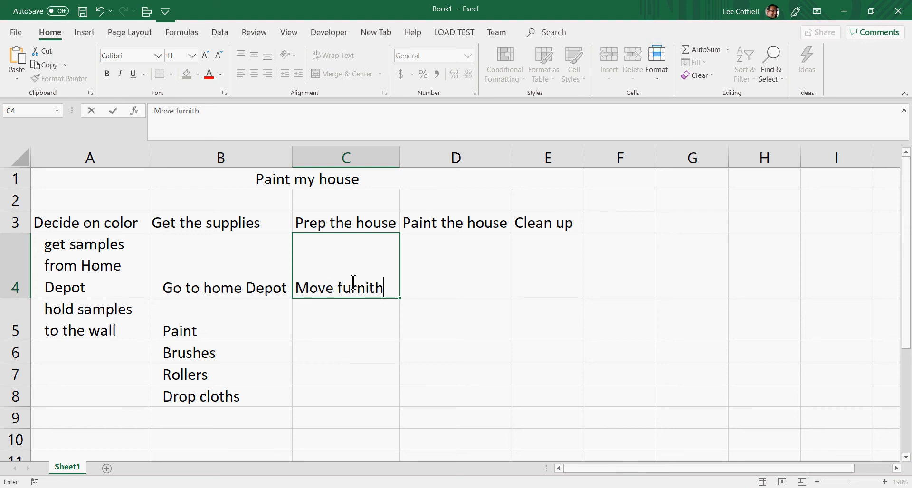
{"action": "type", "text": "iture"}
{"action": "key", "text": "Return"}
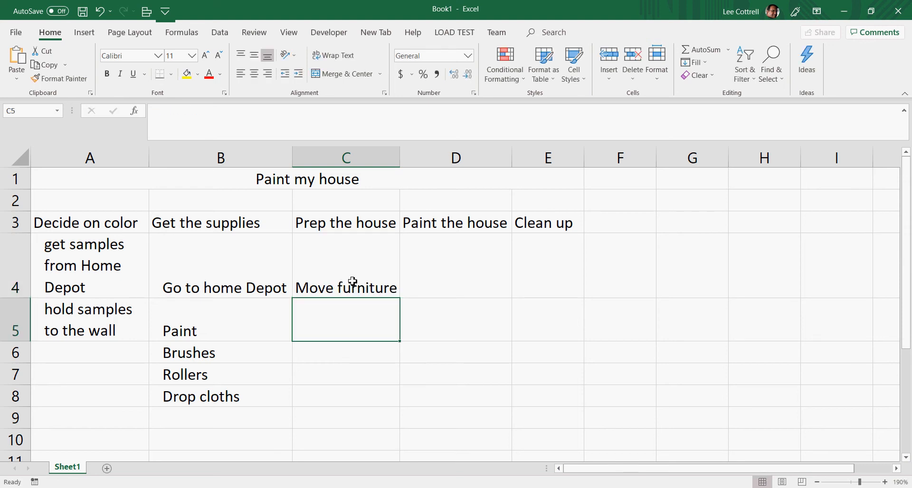
{"action": "type", "text": "Fix the wall"}
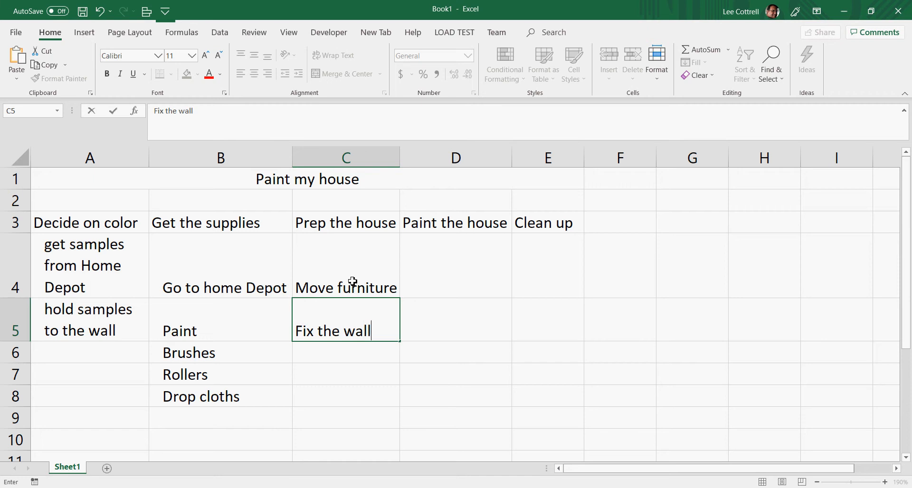
{"action": "type", "text": "s"}
{"action": "key", "text": "Return"}
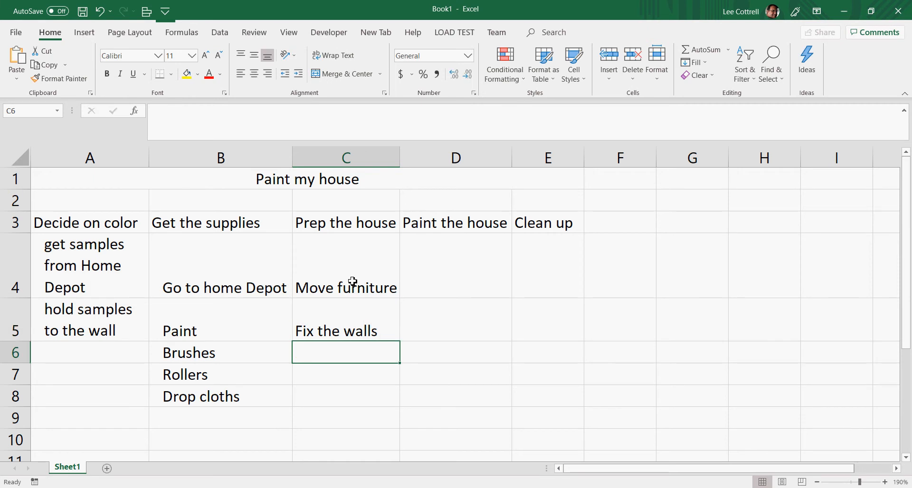
{"action": "type", "text": "Tape the windows"}
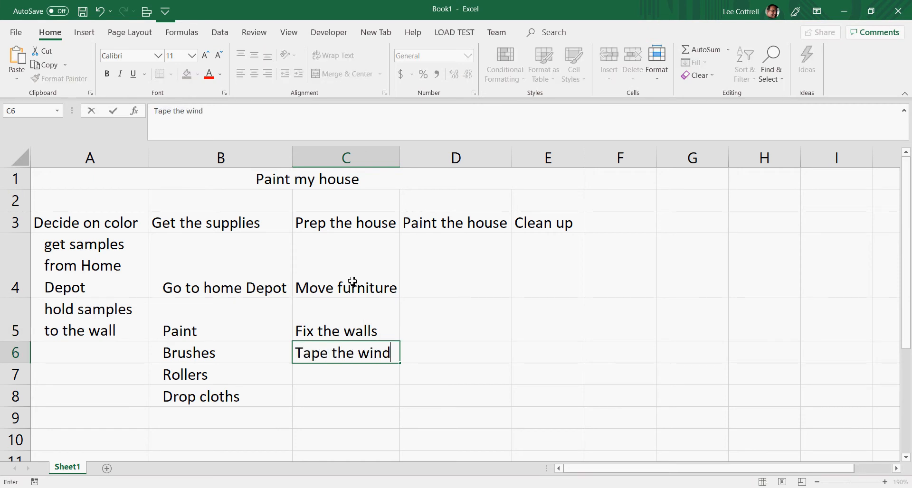
{"action": "key", "text": "Return"}
Add "Painters tape" to the supplies list in cell B9.
{"action": "left_click", "coordinate": [203, 416]}
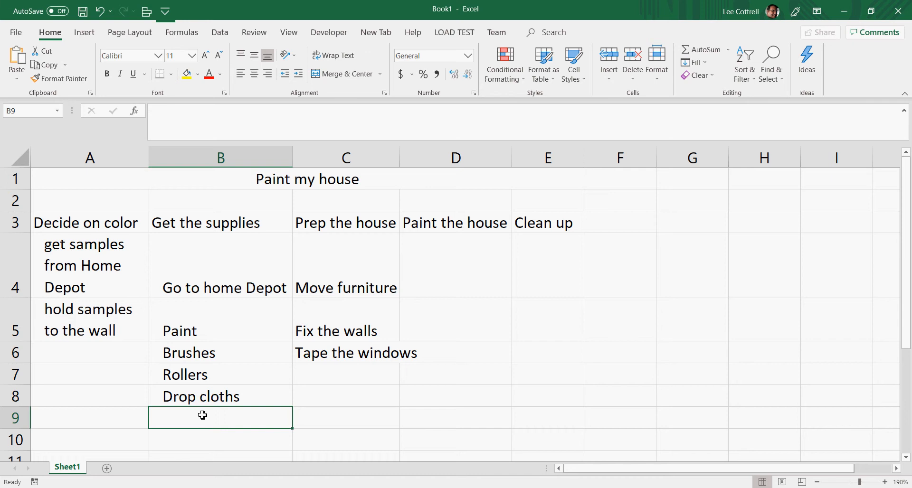
{"action": "type", "text": "Paint"}
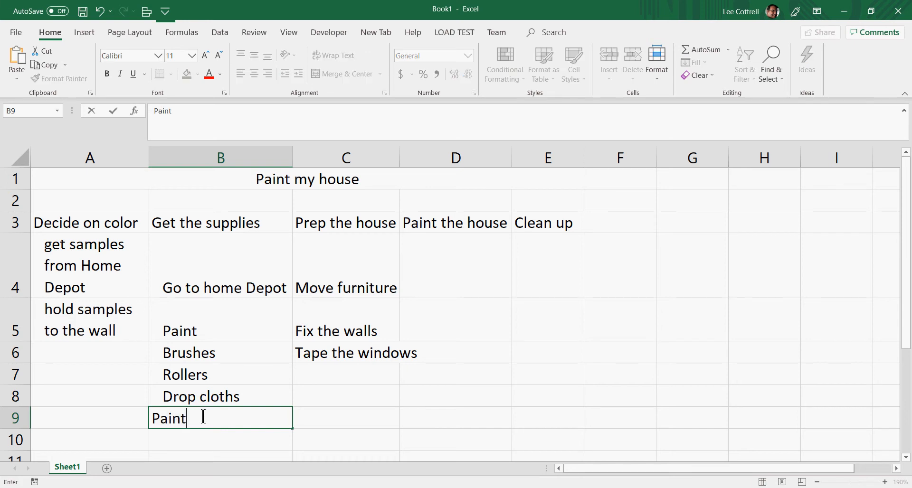
{"action": "type", "text": "ers tape"}
{"action": "key", "text": "Return"}
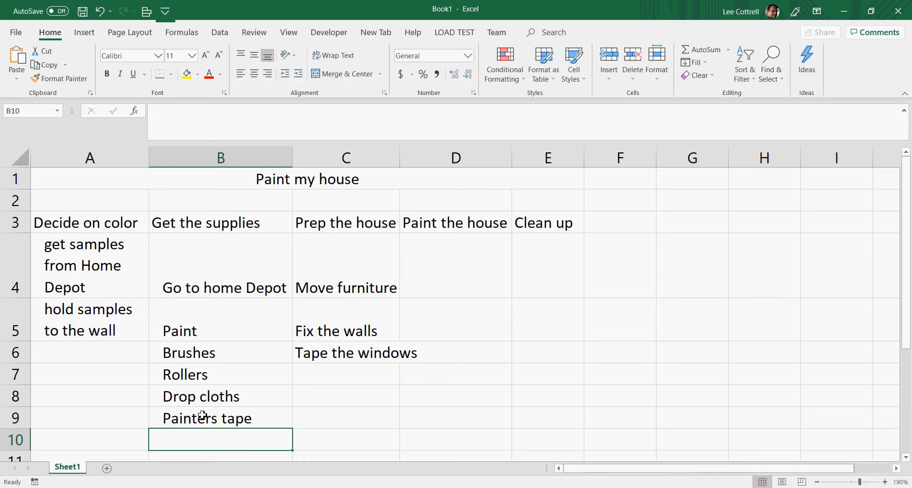
Enter the subtask "Drop cloths" in cell C7 and indent cells C4:C7 one level.
{"action": "left_click", "coordinate": [346, 374]}
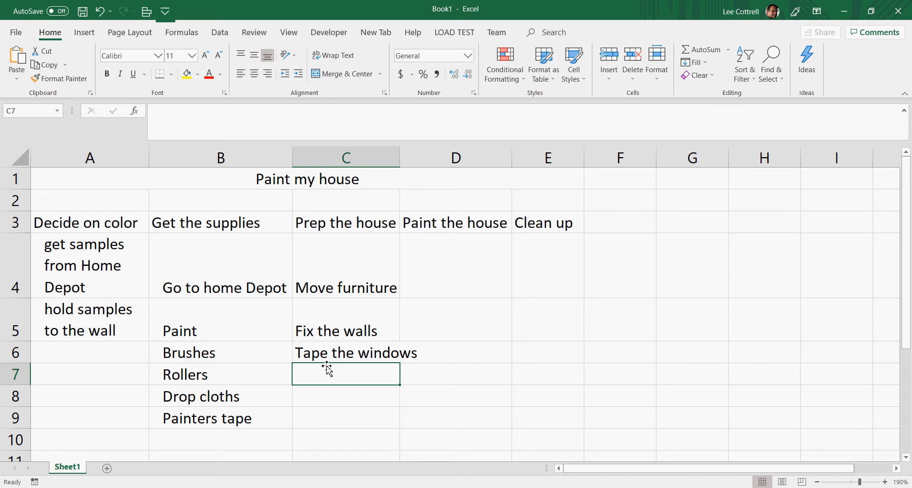
{"action": "type", "text": "Drop cloths"}
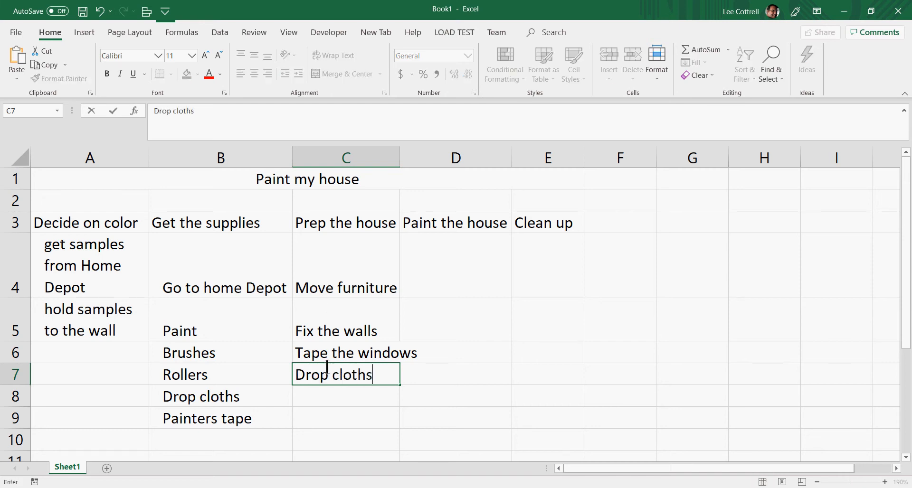
{"action": "key", "text": "Return"}
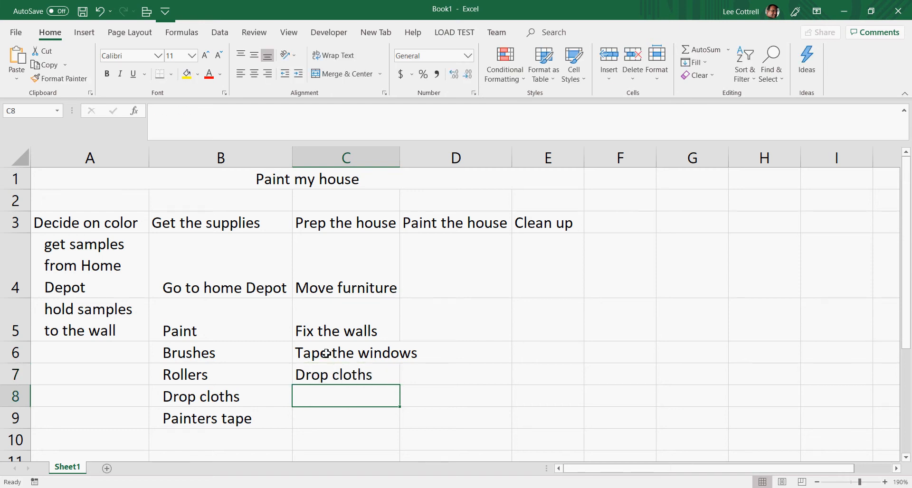
{"action": "left_click_drag", "start_coordinate": [341, 285], "coordinate": [334, 380]}
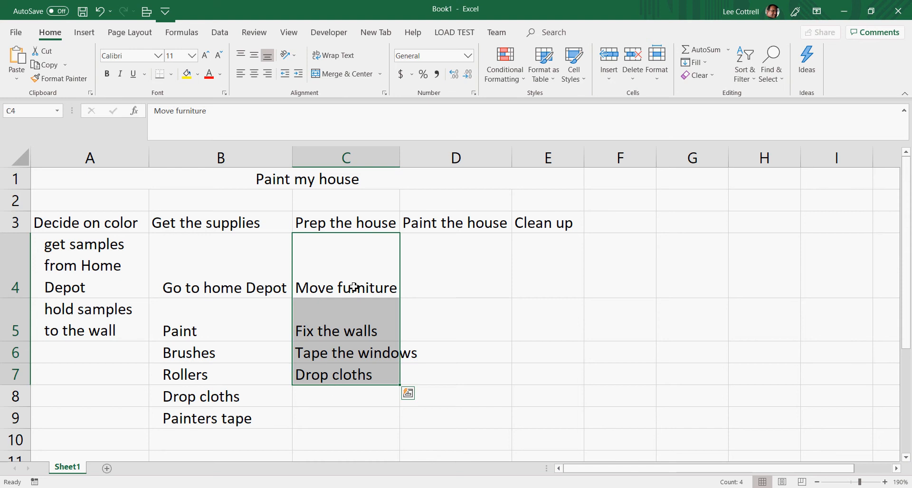
{"action": "left_click", "coordinate": [299, 74]}
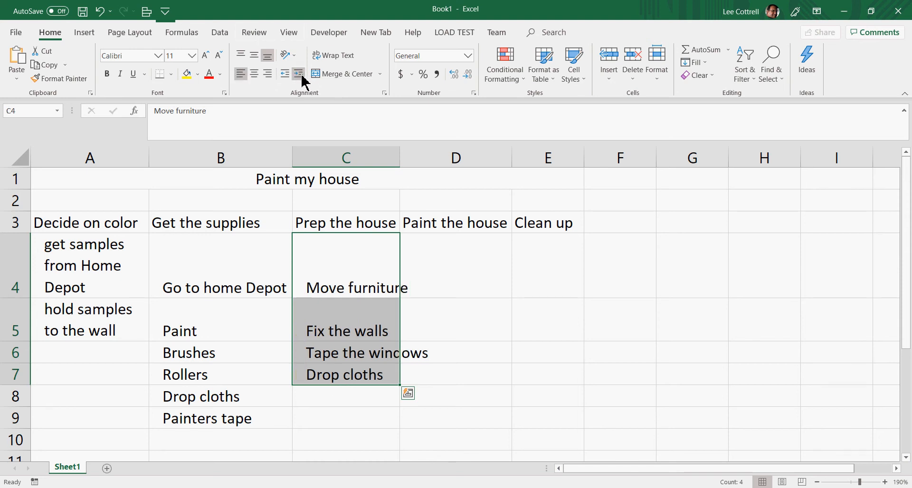
{"action": "left_click", "coordinate": [371, 353]}
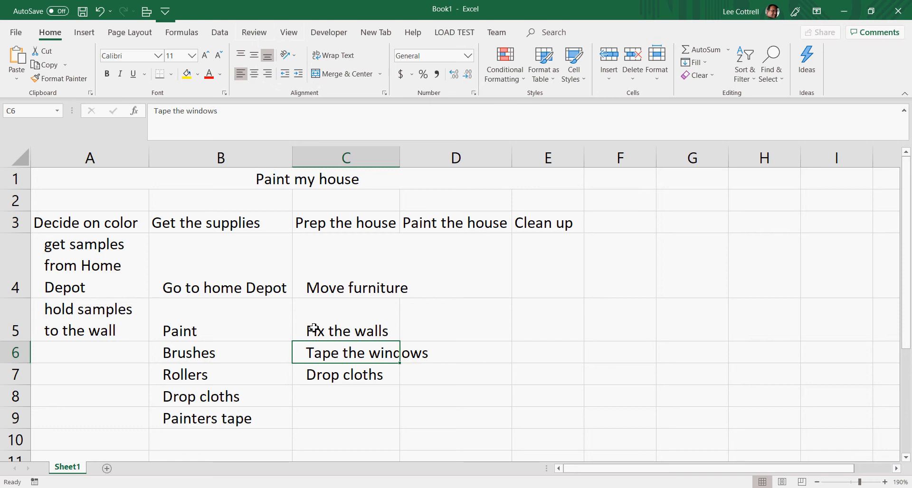
Turn on text wrapping for cells B4:E9.
{"action": "left_click_drag", "start_coordinate": [225, 296], "coordinate": [544, 424]}
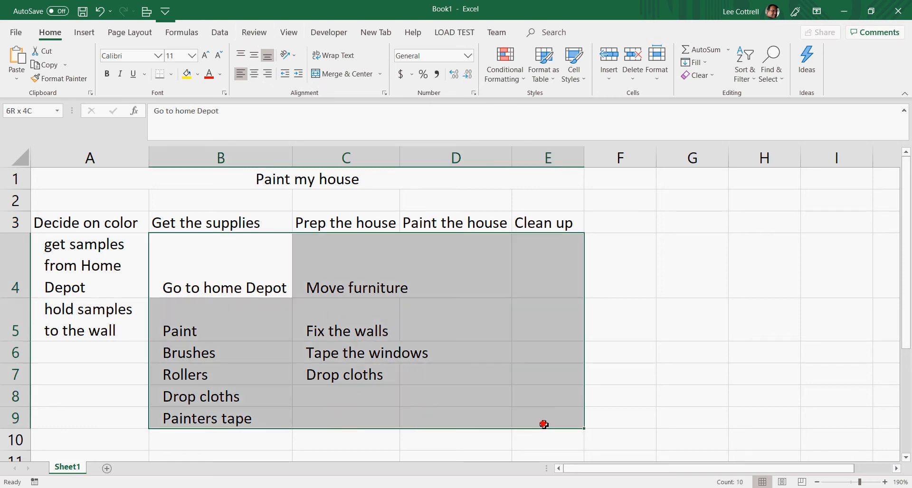
{"action": "right_click", "coordinate": [260, 281]}
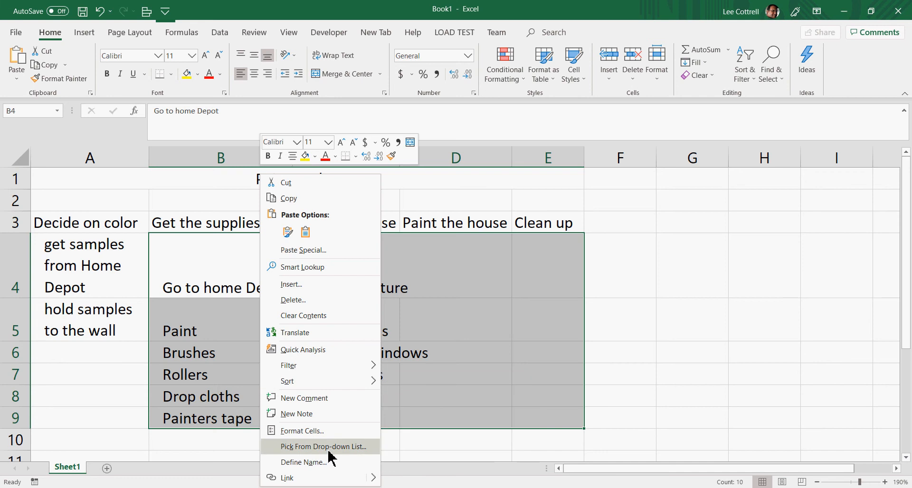
{"action": "left_click", "coordinate": [326, 431]}
{"action": "left_click", "coordinate": [209, 337]}
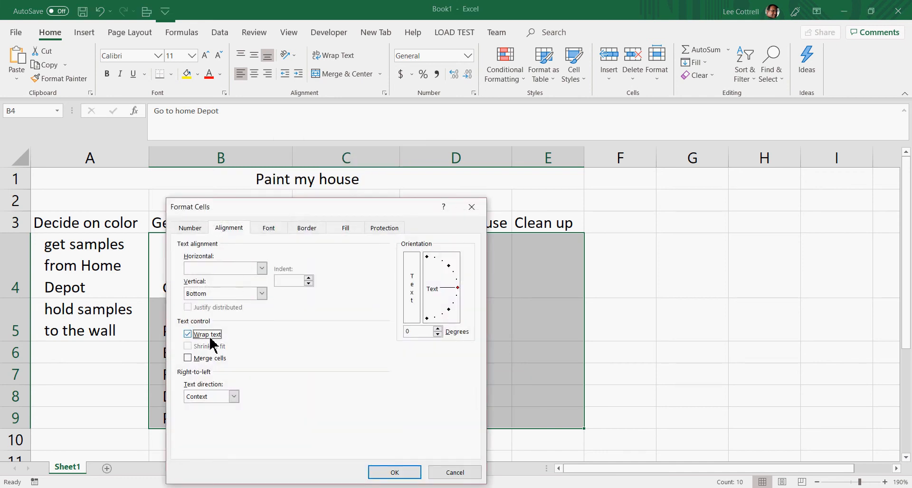
{"action": "left_click", "coordinate": [390, 472]}
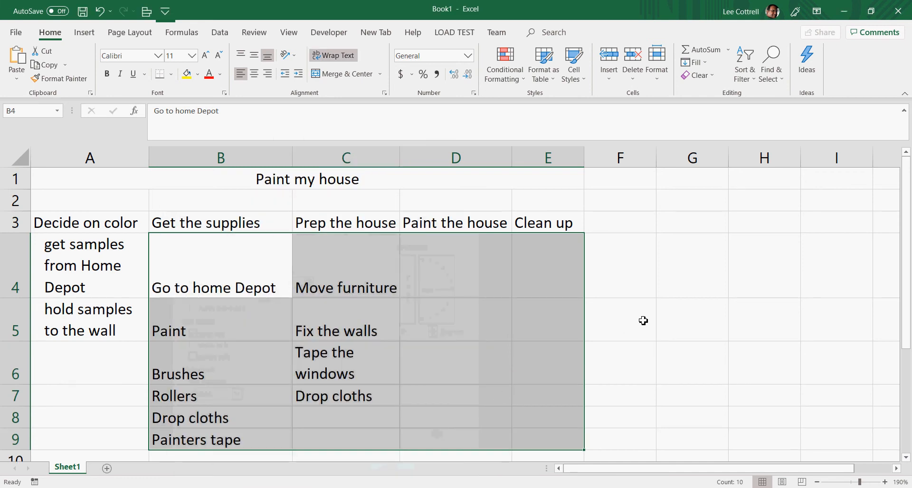
{"action": "scroll", "coordinate": [643, 319], "scroll_direction": "down", "scroll_amount": 1}
{"action": "scroll", "coordinate": [642, 320], "scroll_direction": "up", "scroll_amount": 1}
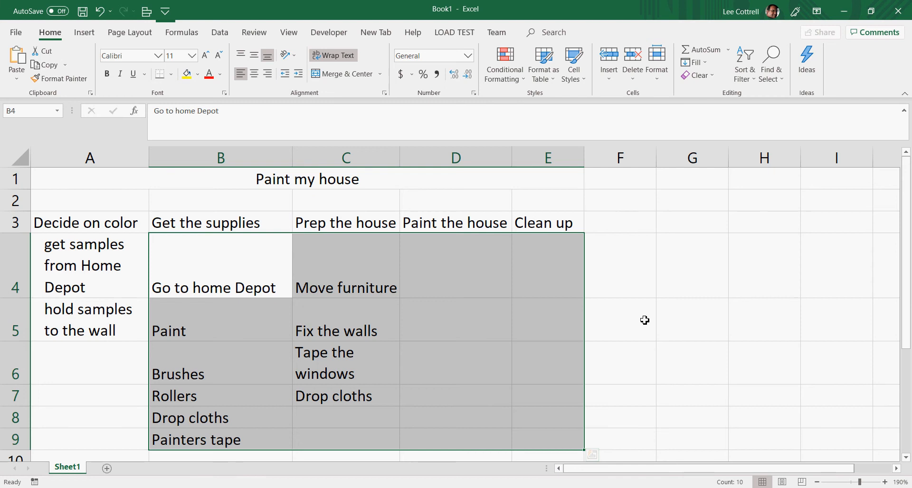
{"action": "left_click", "coordinate": [646, 319]}
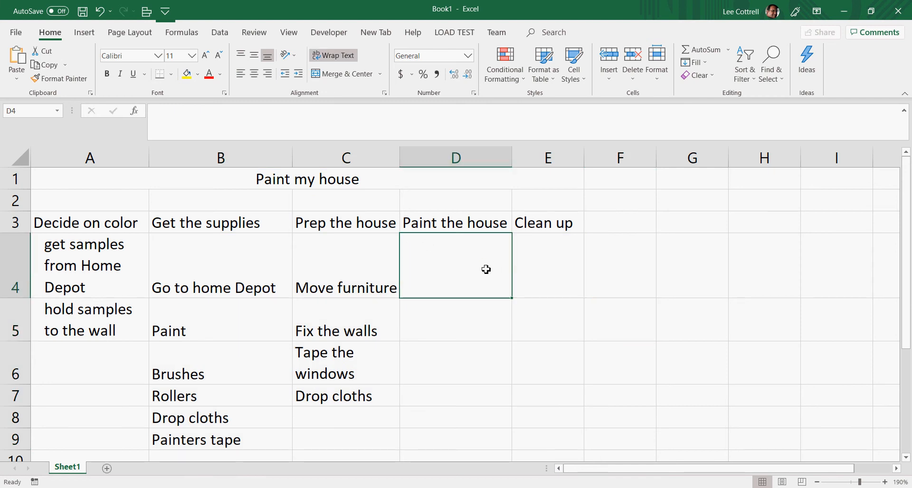
Enter the subtasks "Paint the trim", "Paint the walls" and "Paint the ceiling" in cells D4 to D6 under Paint the house.
{"action": "type", "text": "Paint"}
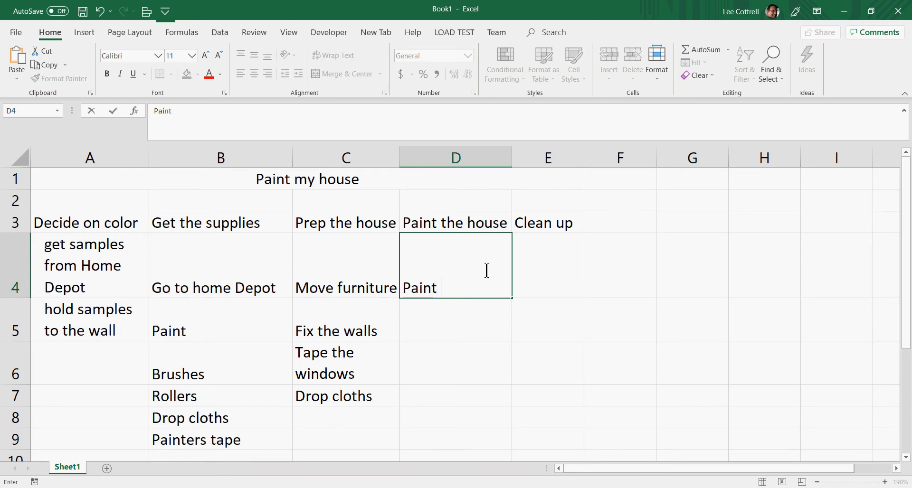
{"action": "type", "text": " the trim"}
{"action": "key", "text": "Return"}
{"action": "type", "text": "Pa"}
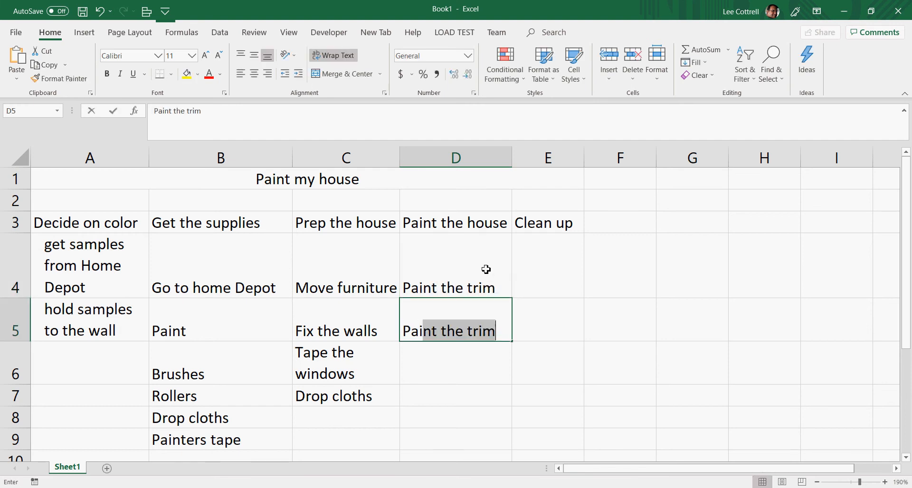
{"action": "type", "text": "int the walls"}
{"action": "key", "text": "Return"}
{"action": "type", "text": "Paint "}
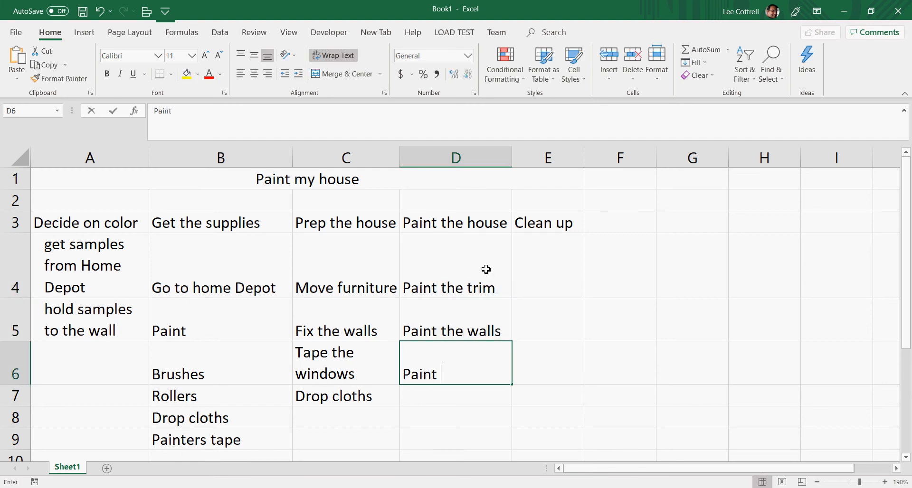
{"action": "type", "text": "the ceiling"}
{"action": "key", "text": "BackSpace"}
{"action": "key", "text": "BackSpace"}
{"action": "type", "text": "ng"}
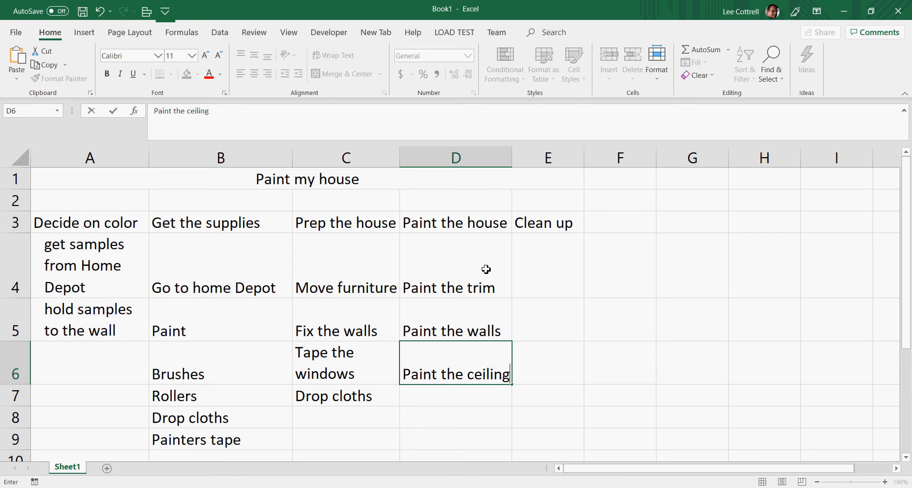
{"action": "key", "text": "Return"}
Move the "Paint the ceiling" cell to D4, shifting the trim and walls subtasks down.
{"action": "left_click", "coordinate": [460, 362]}
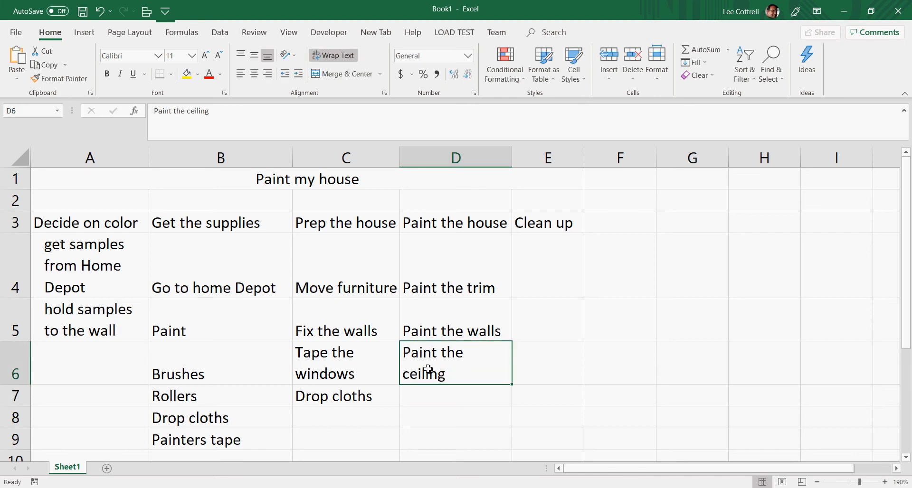
{"action": "key", "text": "ctrl+x"}
{"action": "left_click", "coordinate": [418, 288]}
{"action": "right_click", "coordinate": [434, 288]}
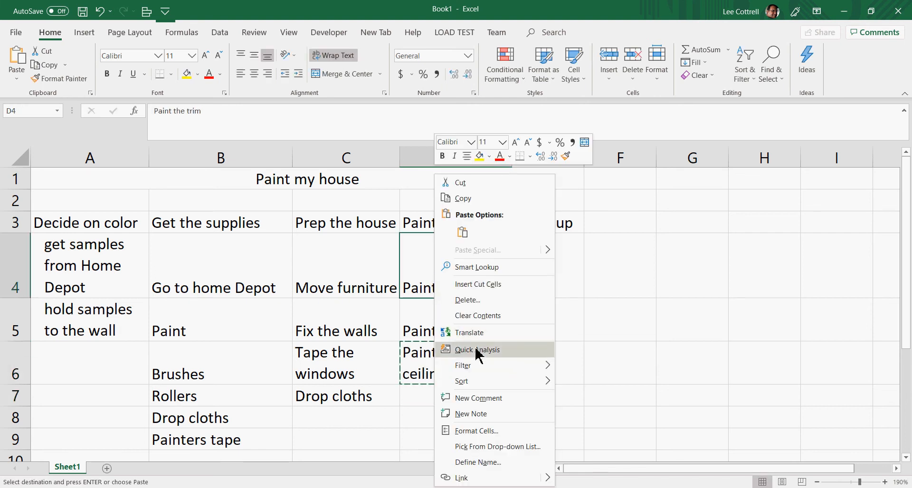
{"action": "left_click", "coordinate": [478, 284]}
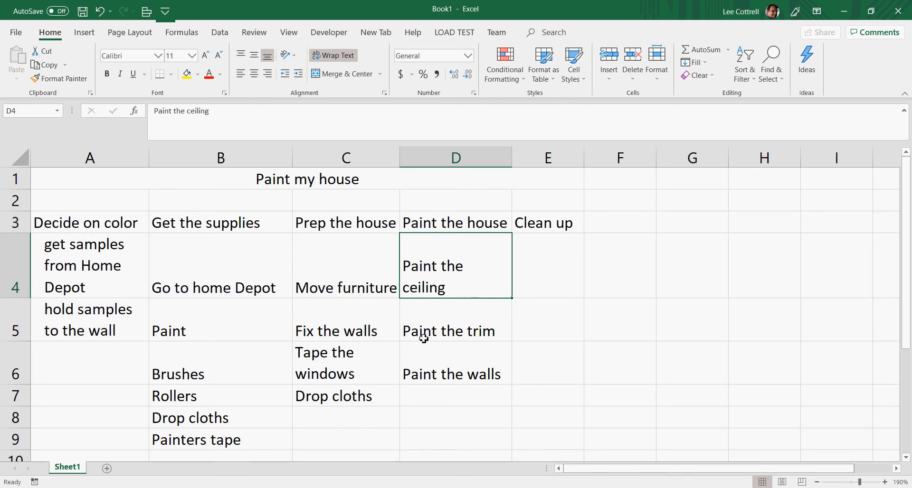
Indent the Paint the house subtasks in cells D4:D6 one level.
{"action": "left_click_drag", "start_coordinate": [419, 287], "coordinate": [449, 372]}
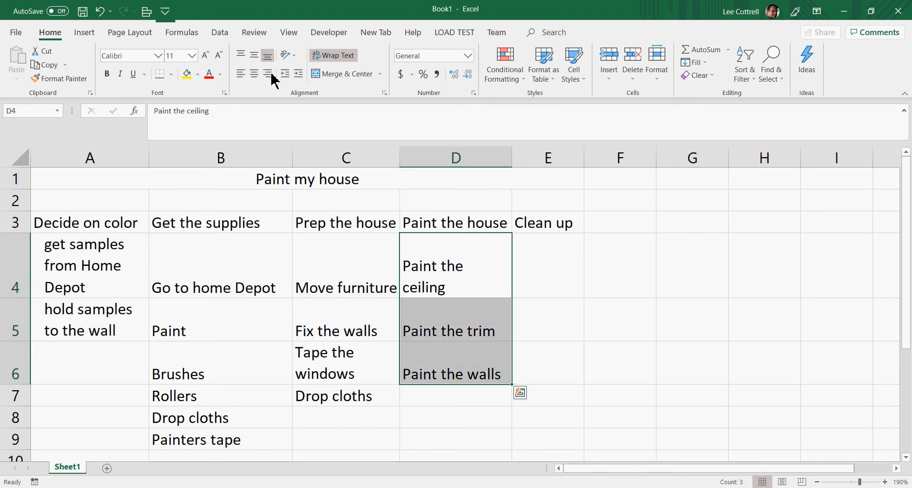
{"action": "left_click", "coordinate": [298, 73]}
Enter the subtasks "Clean the tools", "Put furniture back" and "Untape" in cells E4 to E6 under Clean up.
{"action": "left_click", "coordinate": [530, 265]}
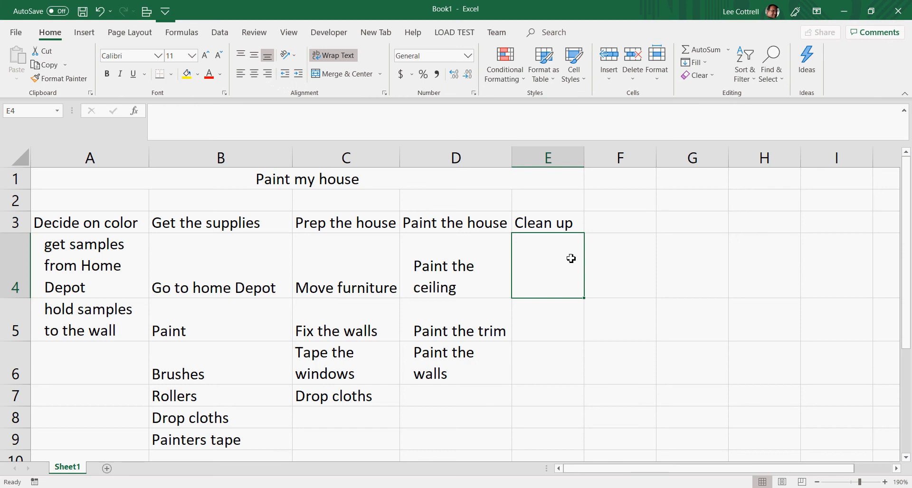
{"action": "type", "text": "Clean the tools"}
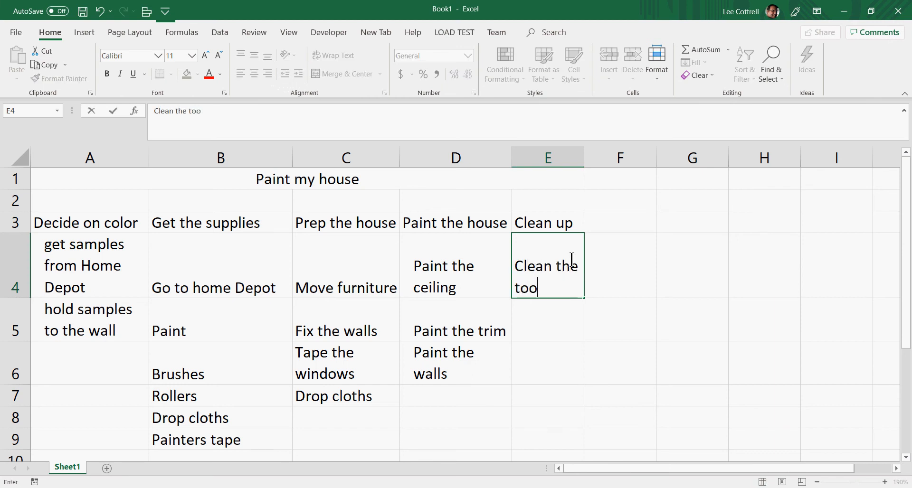
{"action": "key", "text": "Return"}
{"action": "type", "text": "Put fur"}
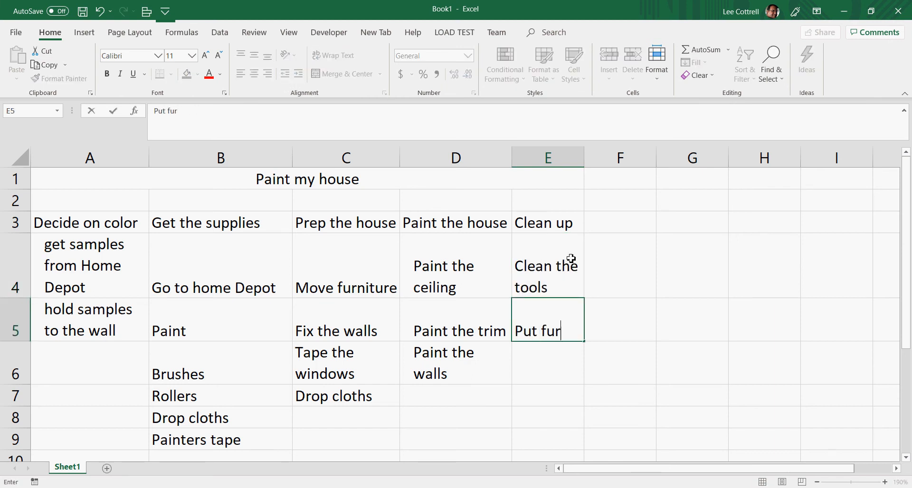
{"action": "type", "text": "niture back"}
{"action": "key", "text": "Return"}
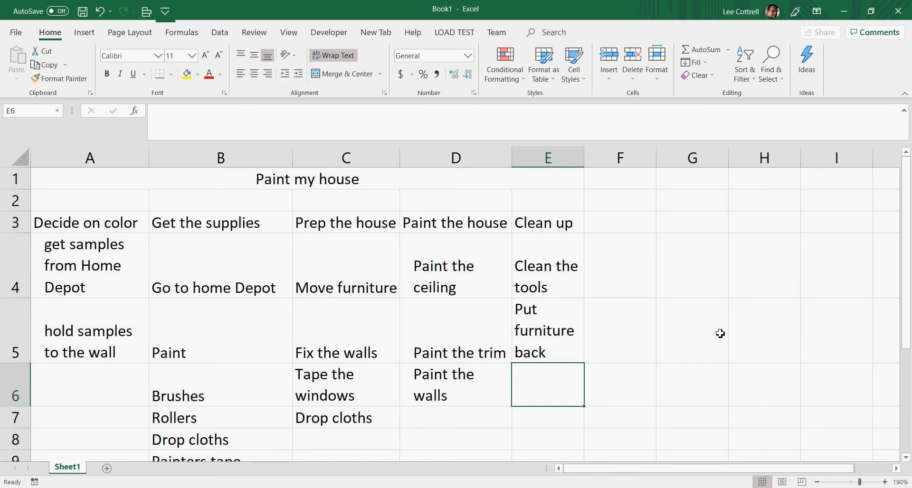
{"action": "type", "text": "Untape"}
{"action": "key", "text": "Return"}
Indent the Clean up subtasks in E4:E6 one level and autofit the width of column E.
{"action": "mouse_move", "coordinate": [547, 266]}
{"action": "left_mouse_down"}
{"action": "mouse_move", "coordinate": [576, 287]}
{"action": "mouse_move", "coordinate": [551, 394]}
{"action": "left_mouse_up"}
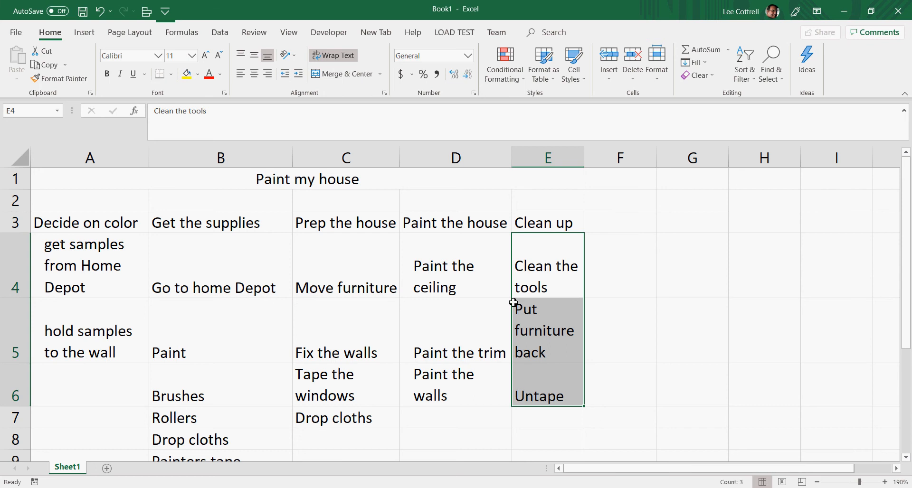
{"action": "left_click", "coordinate": [299, 74]}
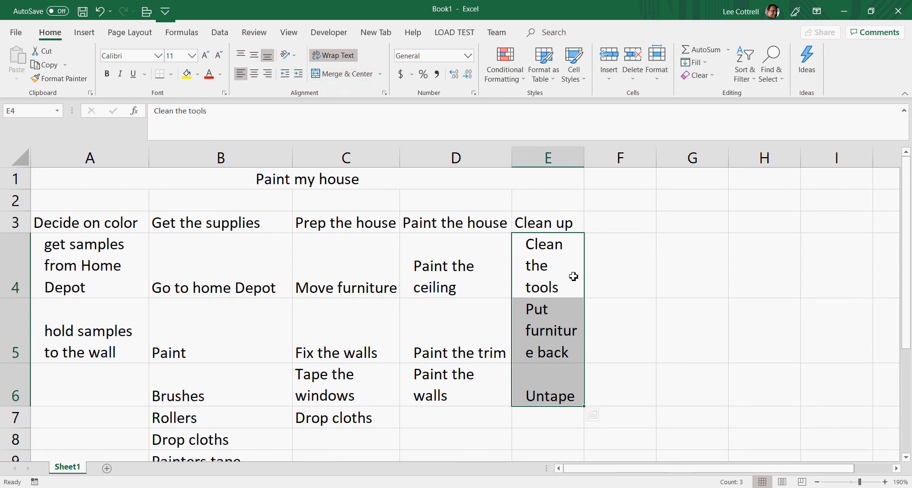
{"action": "double_click", "coordinate": [585, 158]}
{"action": "scroll", "coordinate": [686, 319], "scroll_direction": "down", "scroll_amount": 1}
{"action": "scroll", "coordinate": [688, 320], "scroll_direction": "up", "scroll_amount": 1}
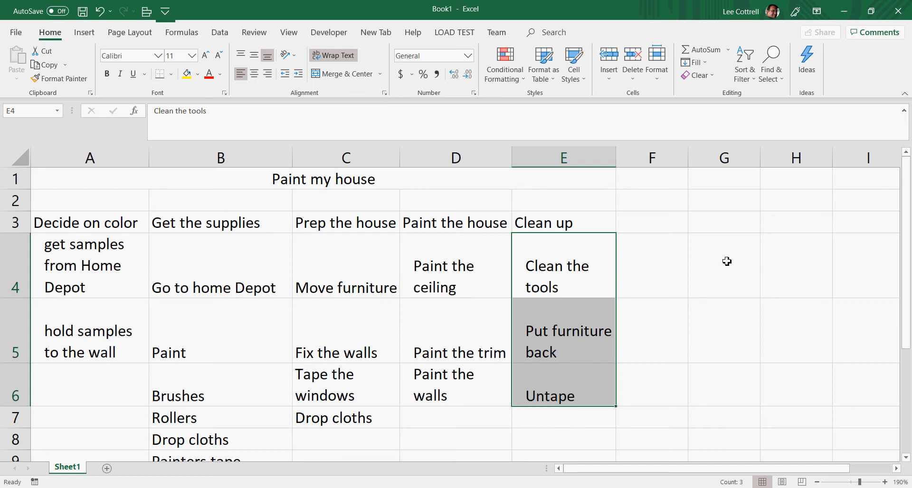
Give the phase headings in A3:E3 a dark gray fill and white text.
{"action": "left_click_drag", "start_coordinate": [69, 220], "coordinate": [534, 216]}
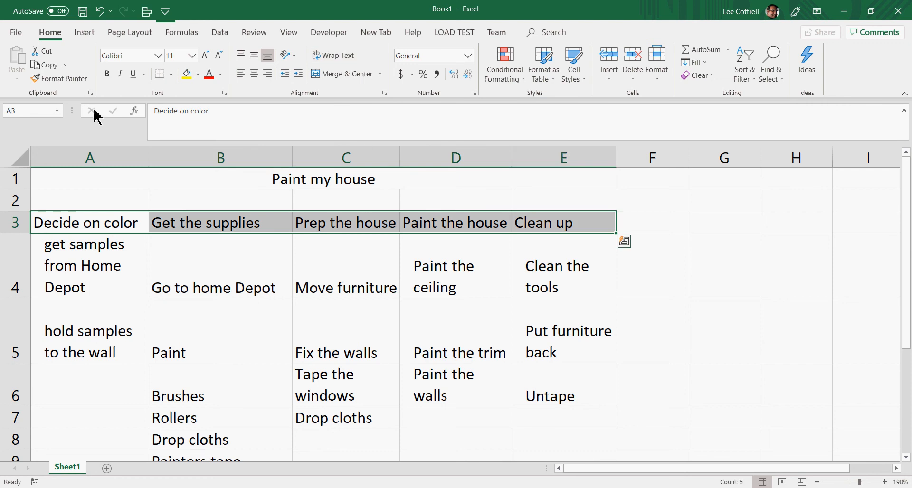
{"action": "left_click", "coordinate": [198, 74]}
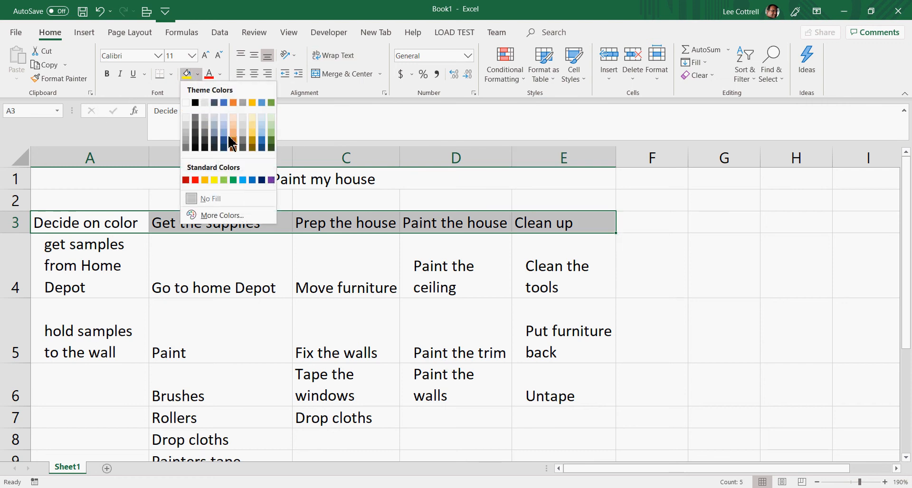
{"action": "left_click", "coordinate": [244, 142]}
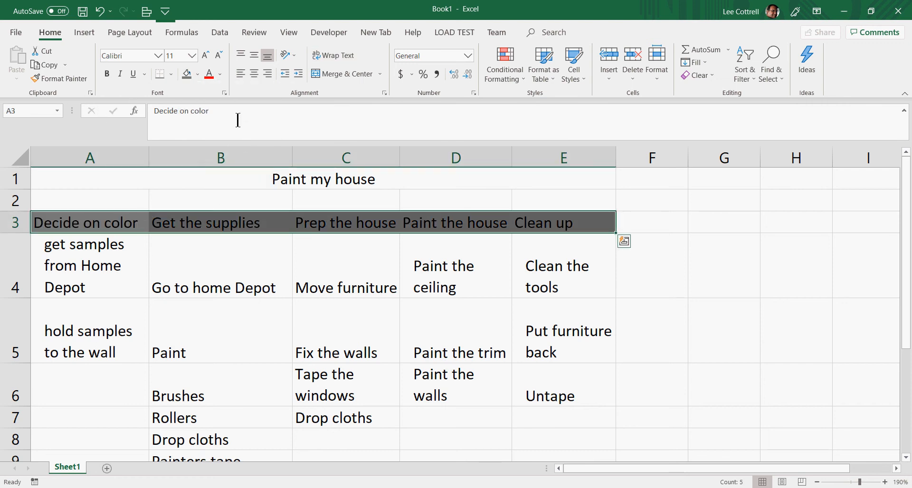
{"action": "left_click", "coordinate": [220, 75]}
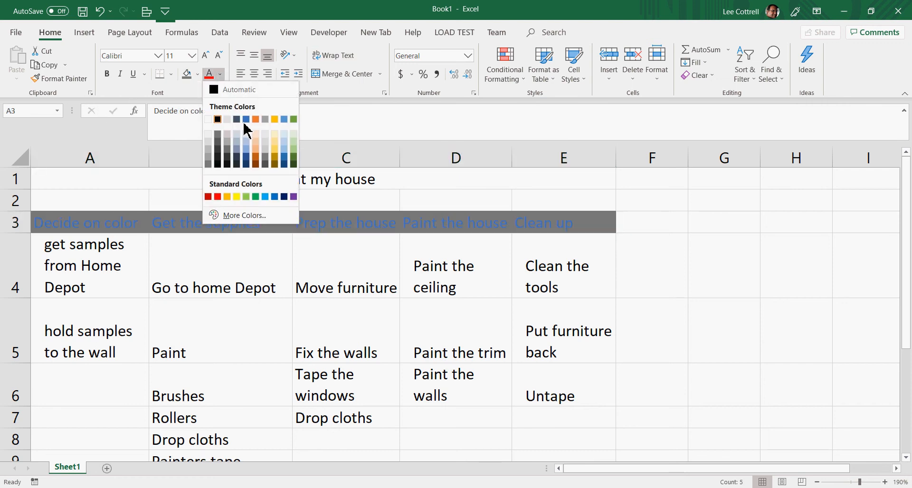
{"action": "left_click", "coordinate": [209, 119]}
{"action": "left_click", "coordinate": [680, 277]}
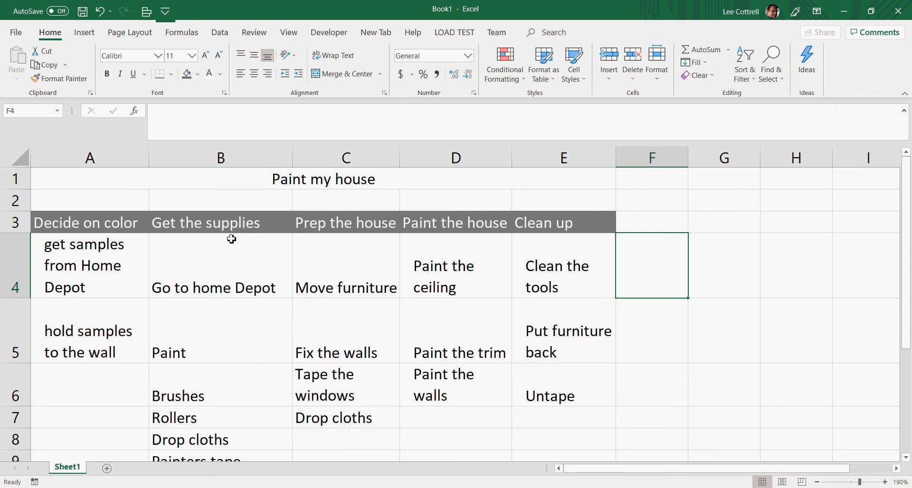
{"action": "left_click", "coordinate": [172, 203]}
{"action": "left_click_drag", "start_coordinate": [173, 203], "coordinate": [351, 455]}
{"action": "scroll", "coordinate": [433, 419], "scroll_direction": "down", "scroll_amount": 1}
{"action": "scroll", "coordinate": [433, 420], "scroll_direction": "up", "scroll_amount": 1}
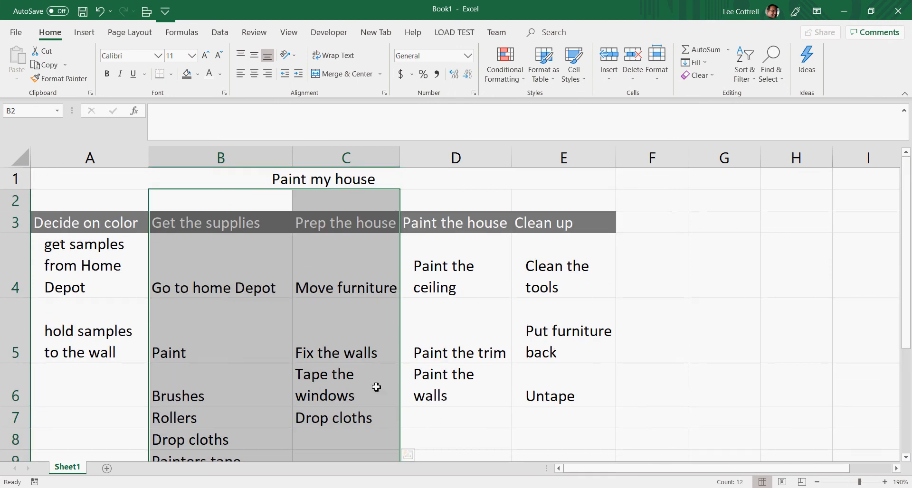
{"action": "left_click", "coordinate": [687, 296]}
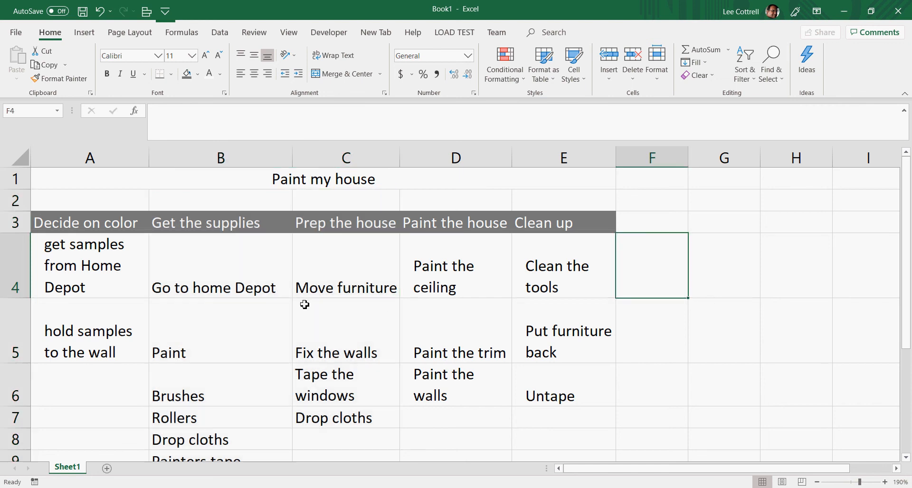
Fill the supplies and prep columns, cells B2:C9, with a light blue color.
{"action": "scroll", "coordinate": [304, 305], "scroll_direction": "down", "scroll_amount": 1}
{"action": "scroll", "coordinate": [305, 304], "scroll_direction": "up", "scroll_amount": 1}
{"action": "left_click_drag", "start_coordinate": [175, 200], "coordinate": [334, 452]}
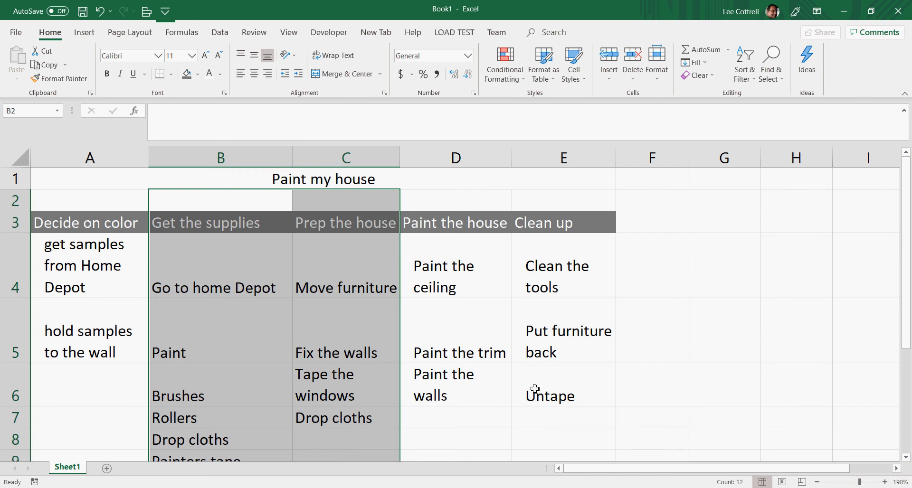
{"action": "scroll", "coordinate": [676, 255], "scroll_direction": "down", "scroll_amount": 1}
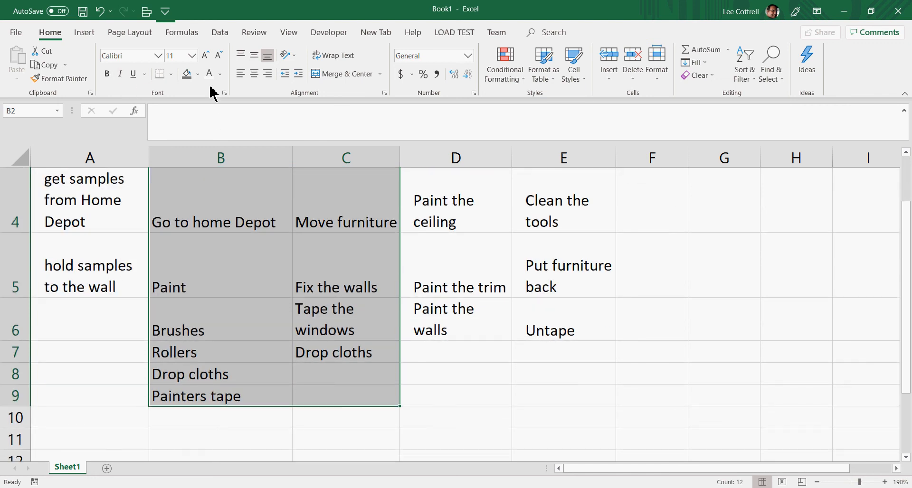
{"action": "left_click", "coordinate": [198, 74]}
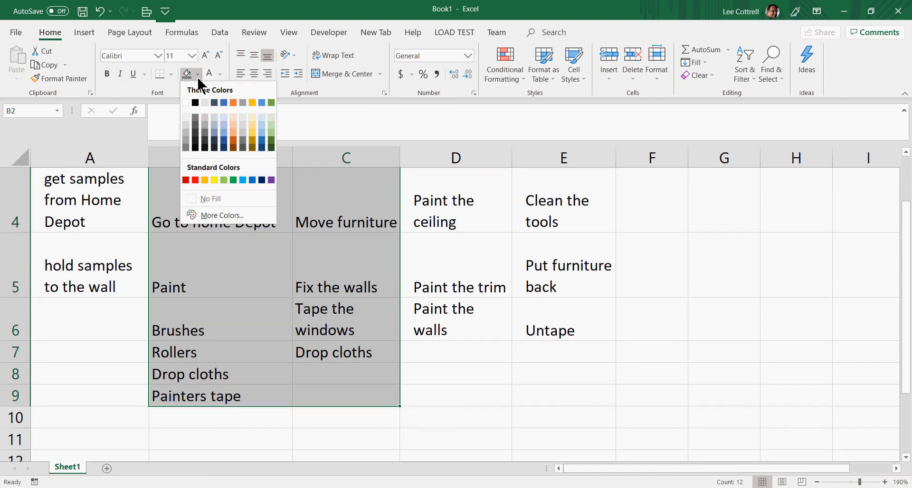
{"action": "left_click", "coordinate": [224, 118]}
{"action": "scroll", "coordinate": [508, 259], "scroll_direction": "up", "scroll_amount": 1}
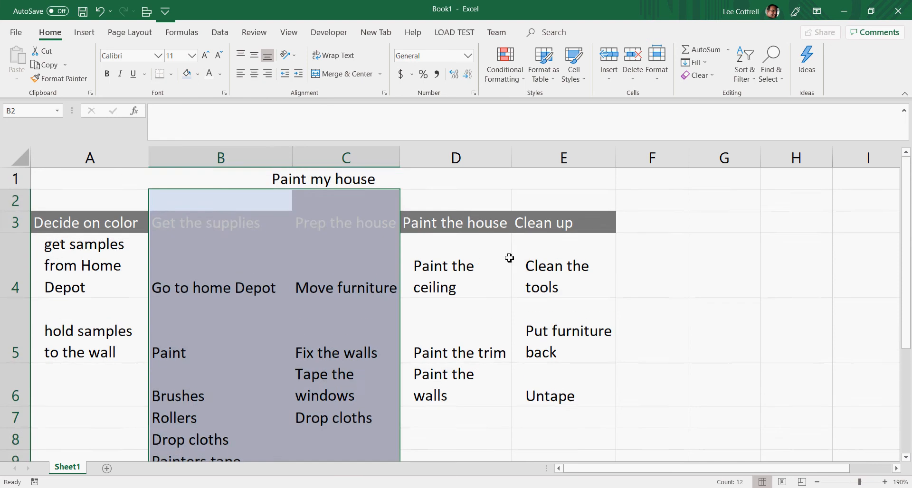
{"action": "left_click", "coordinate": [739, 336]}
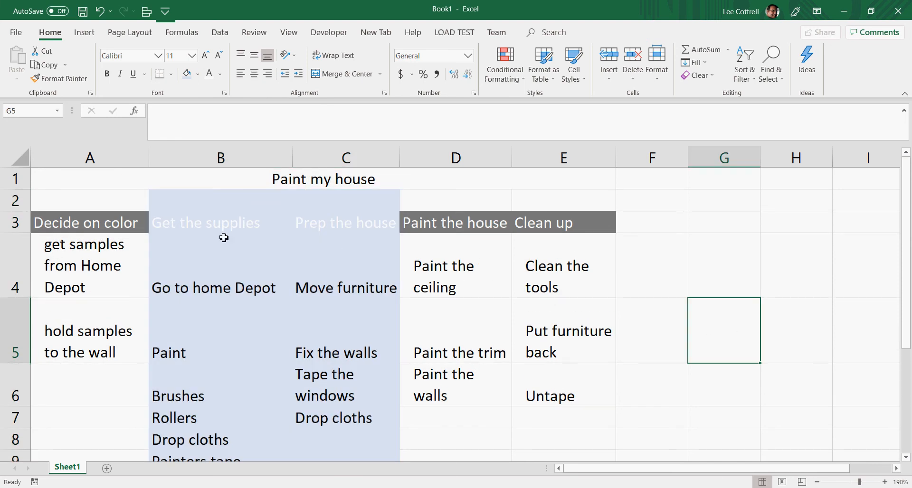
Copy the formatting of the Decide on color heading in A3 onto headings B3:C3.
{"action": "left_click", "coordinate": [134, 224]}
{"action": "left_click", "coordinate": [60, 78]}
{"action": "left_click_drag", "start_coordinate": [168, 220], "coordinate": [355, 218]}
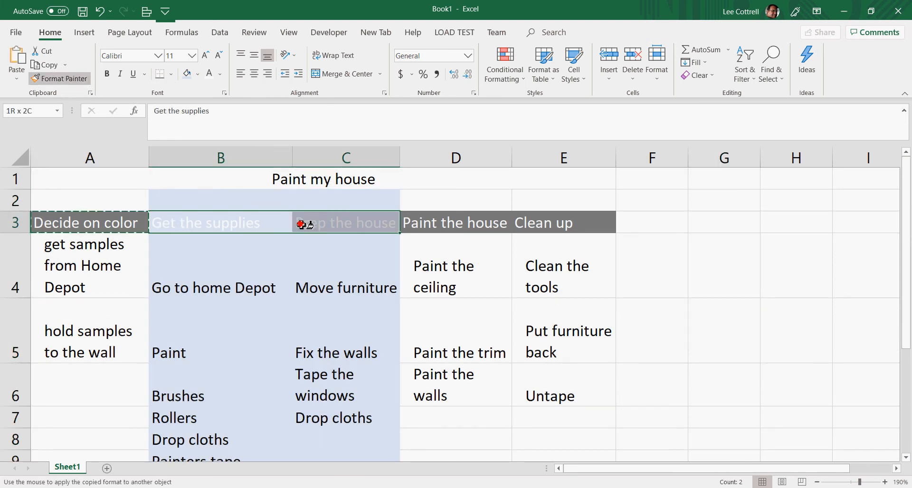
{"action": "left_click", "coordinate": [689, 280]}
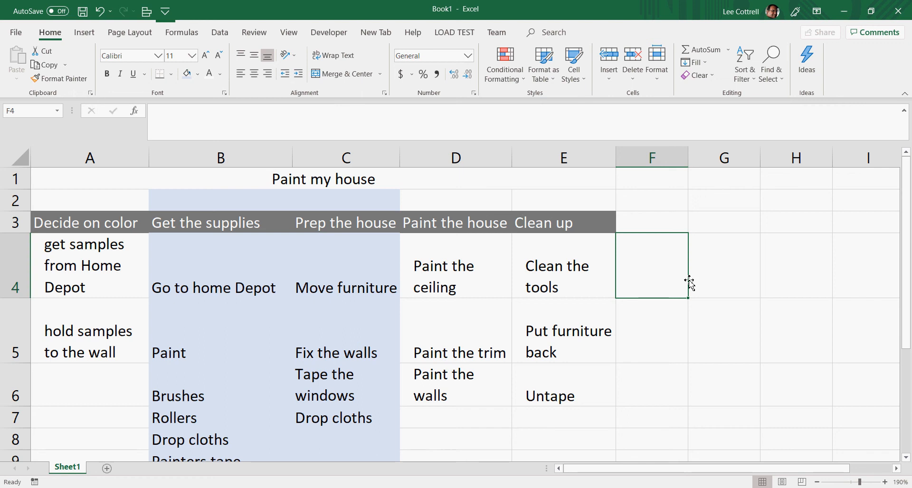
Enter the first names of the people responsible above Decide on color and Get the supplies, in cells A2 and B2.
{"action": "left_click", "coordinate": [98, 205]}
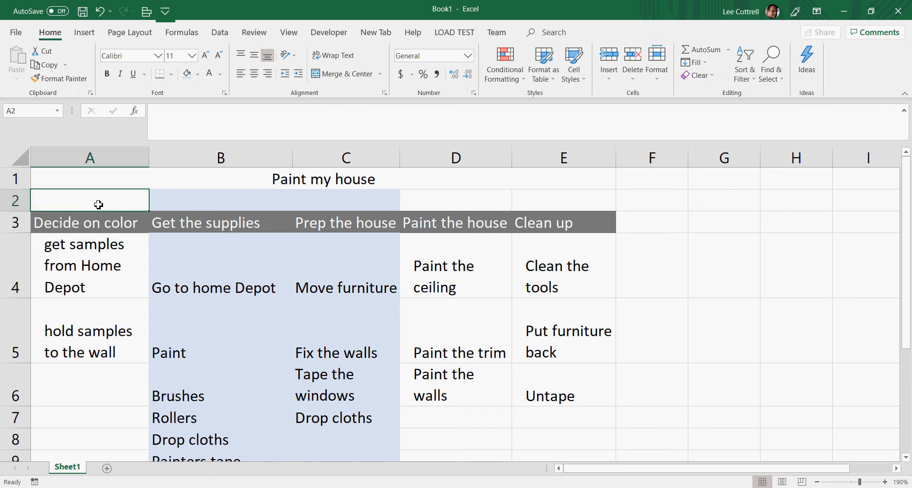
{"action": "type", "text": "Laurie, Lee"}
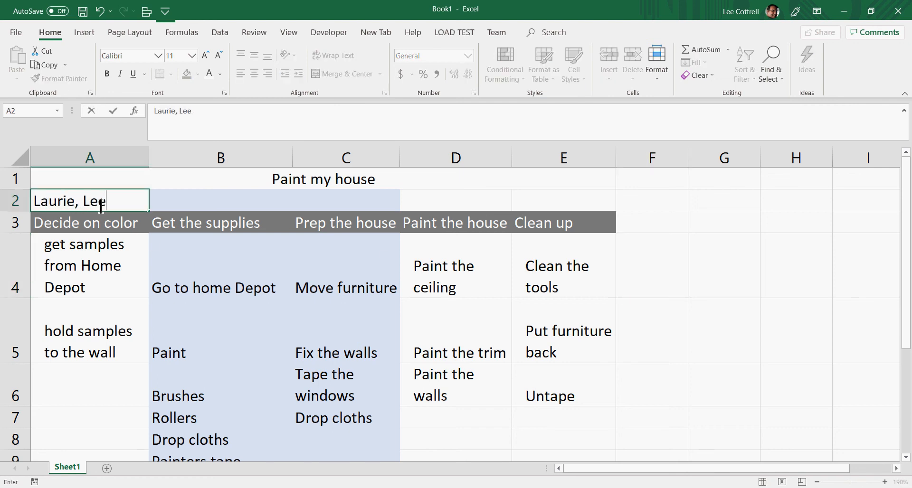
{"action": "key", "text": "Tab"}
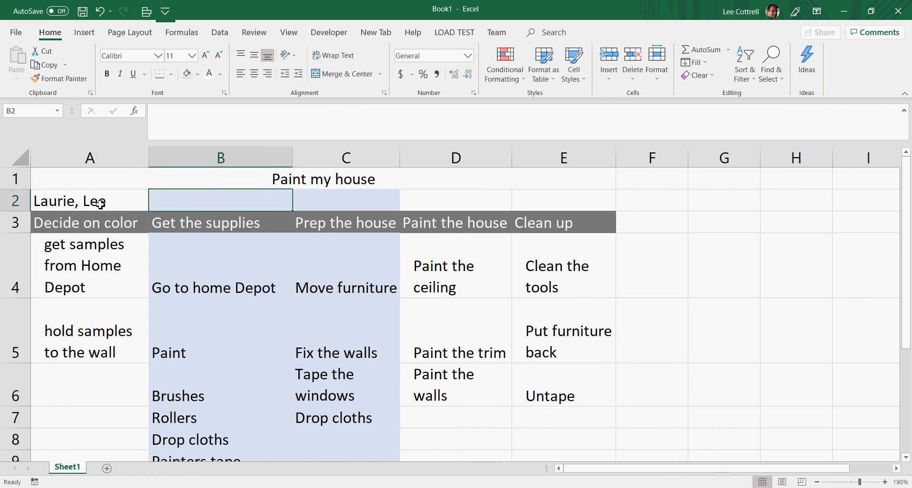
{"action": "type", "text": "Lau"}
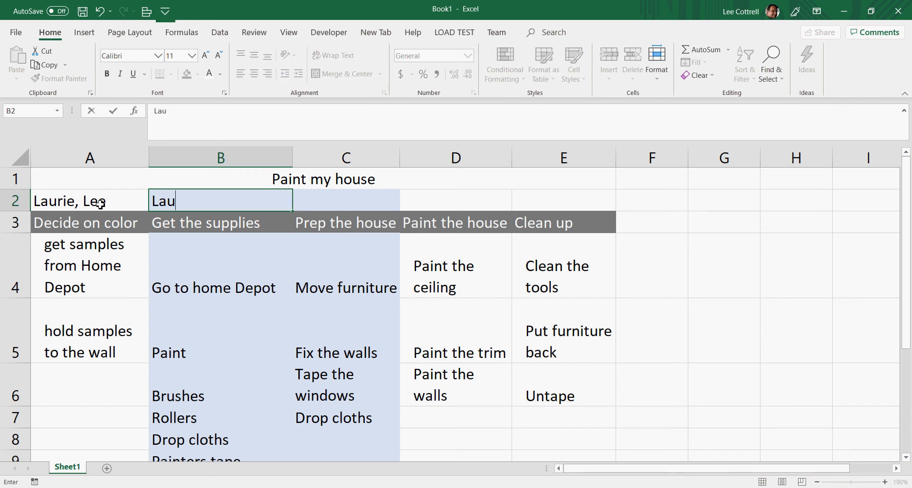
{"action": "type", "text": "rie, Lizzie"}
{"action": "key", "text": "Tab"}
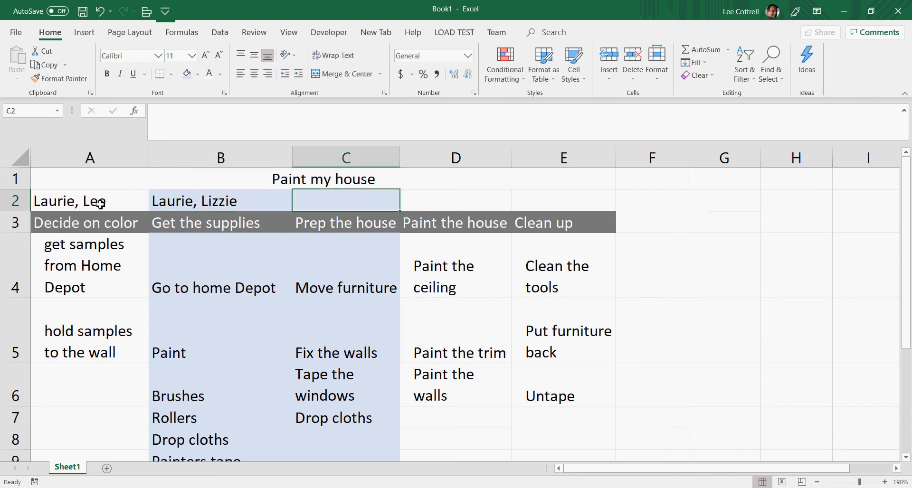
Enter the first names of the people responsible for the last three phases in C2:E2 and autofit the width of column D.
{"action": "type", "text": "Lee,"}
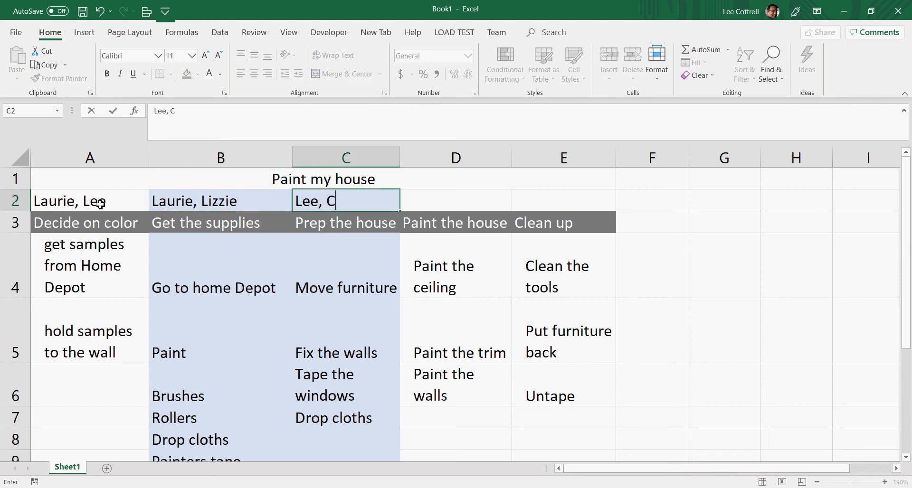
{"action": "type", "text": " Chris"}
{"action": "key", "text": "Tab"}
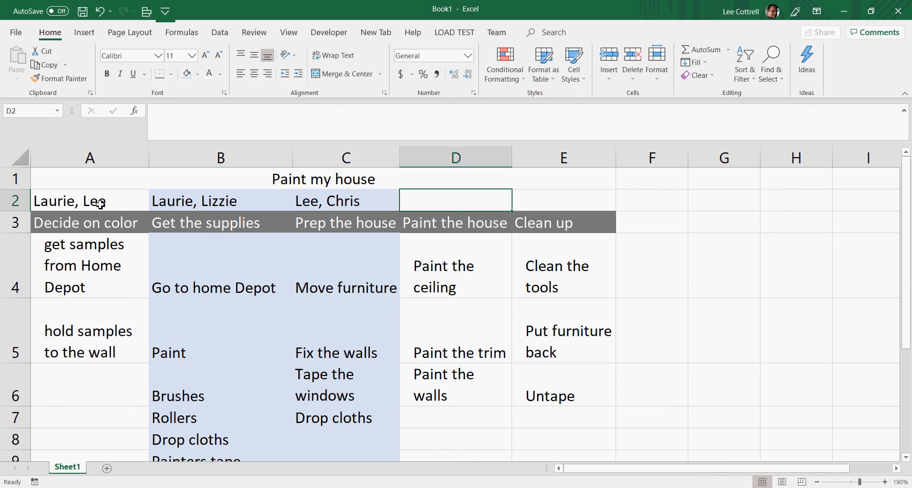
{"action": "type", "text": "Lee, Laurie, Chris"}
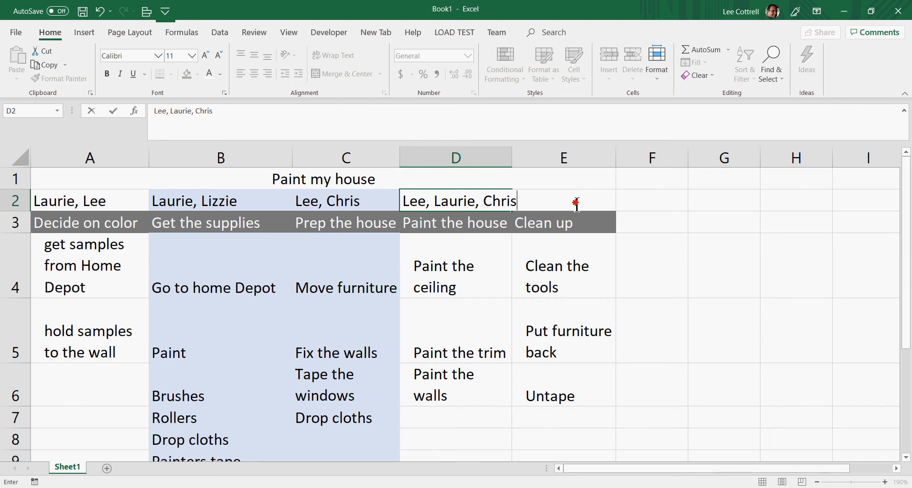
{"action": "key", "text": "F2"}
{"action": "key", "text": "Tab"}
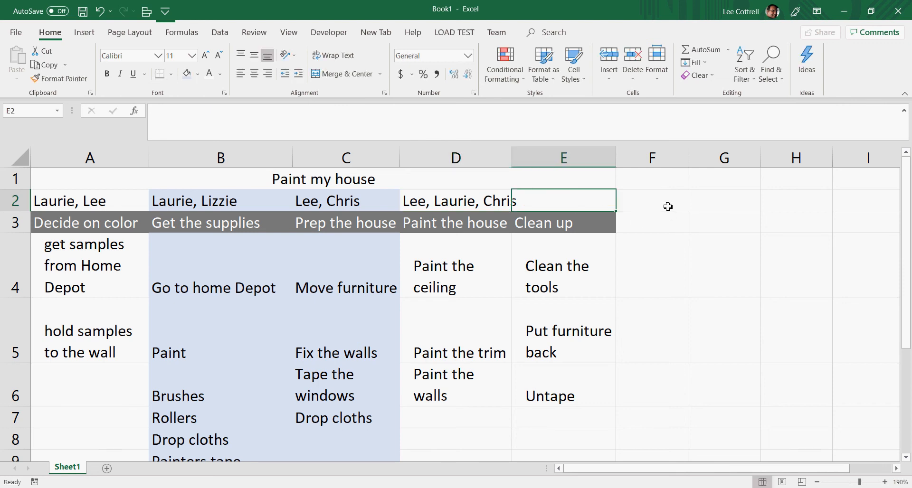
{"action": "type", "text": "Lee"}
{"action": "key", "text": "Return"}
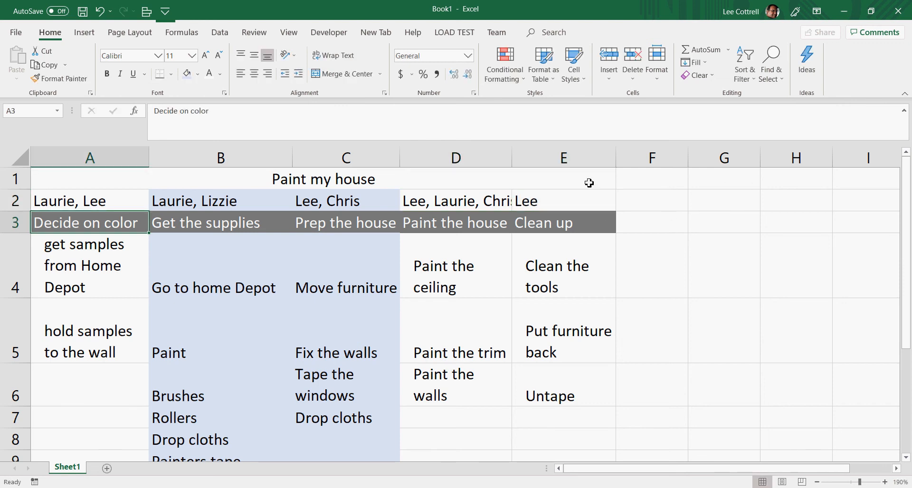
{"action": "double_click", "coordinate": [511, 153]}
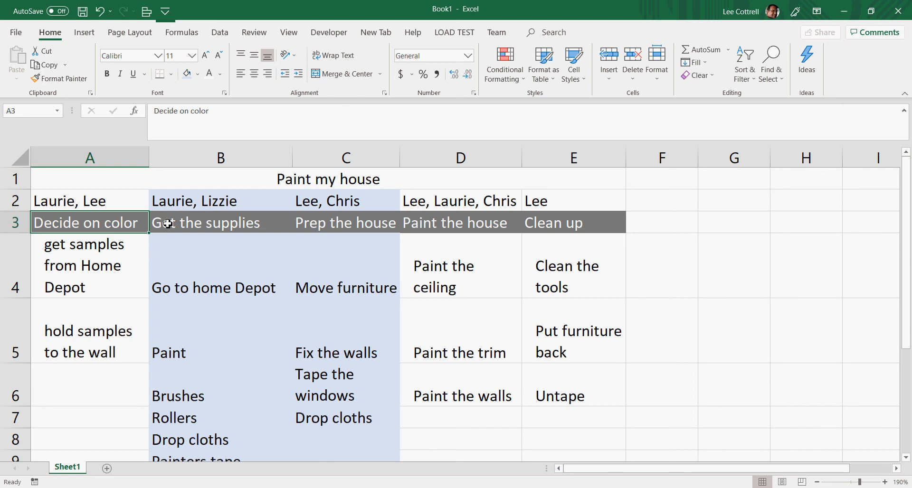
Examine the phase headings in row 3 and the subtasks listed beneath each of them, column by column.
{"action": "left_click", "coordinate": [185, 223]}
{"action": "left_click", "coordinate": [336, 227]}
{"action": "left_click", "coordinate": [455, 226]}
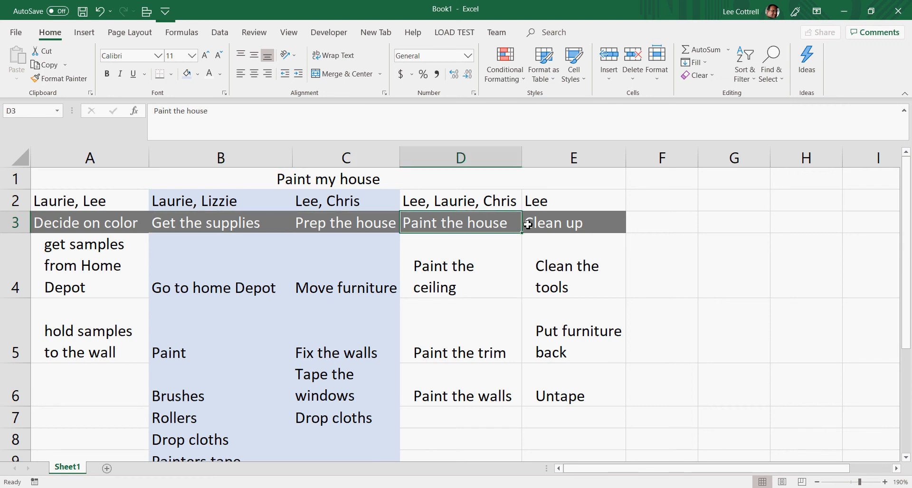
{"action": "left_click", "coordinate": [529, 224]}
{"action": "left_click", "coordinate": [120, 264]}
{"action": "left_click", "coordinate": [114, 315]}
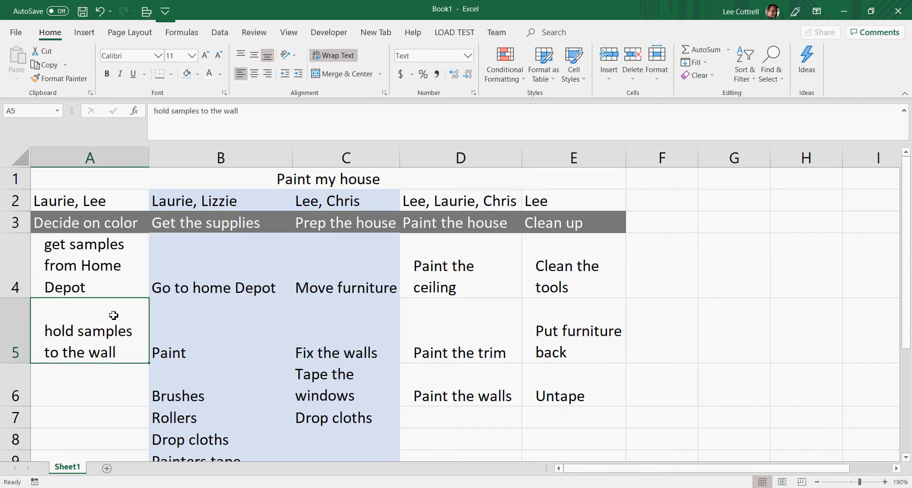
{"action": "left_click", "coordinate": [204, 289]}
{"action": "left_click", "coordinate": [192, 334]}
{"action": "left_click", "coordinate": [302, 288]}
{"action": "left_click", "coordinate": [324, 350]}
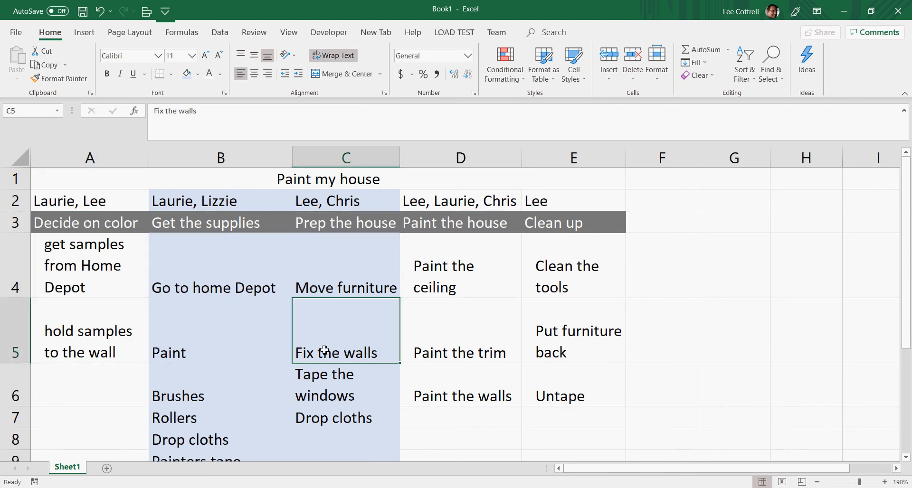
{"action": "left_click", "coordinate": [417, 284]}
{"action": "left_click", "coordinate": [446, 362]}
{"action": "left_click", "coordinate": [460, 390]}
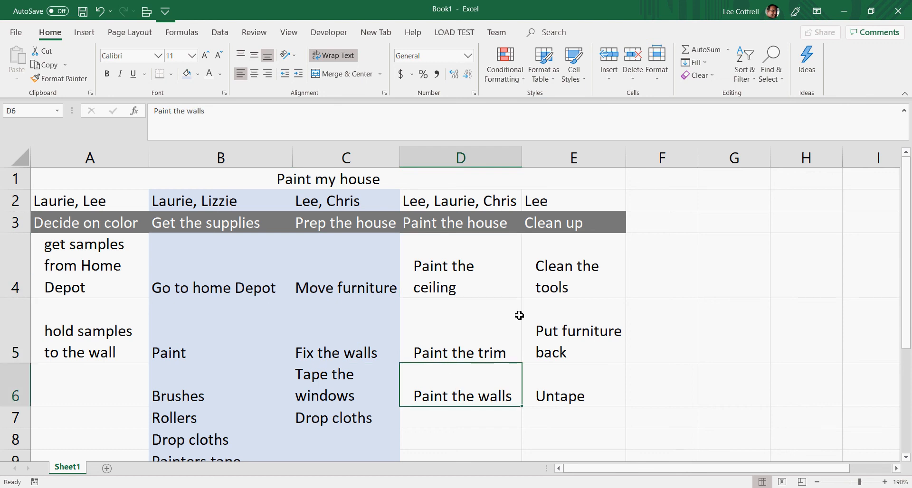
{"action": "left_click", "coordinate": [547, 285]}
{"action": "left_click", "coordinate": [578, 345]}
{"action": "left_click", "coordinate": [591, 369]}
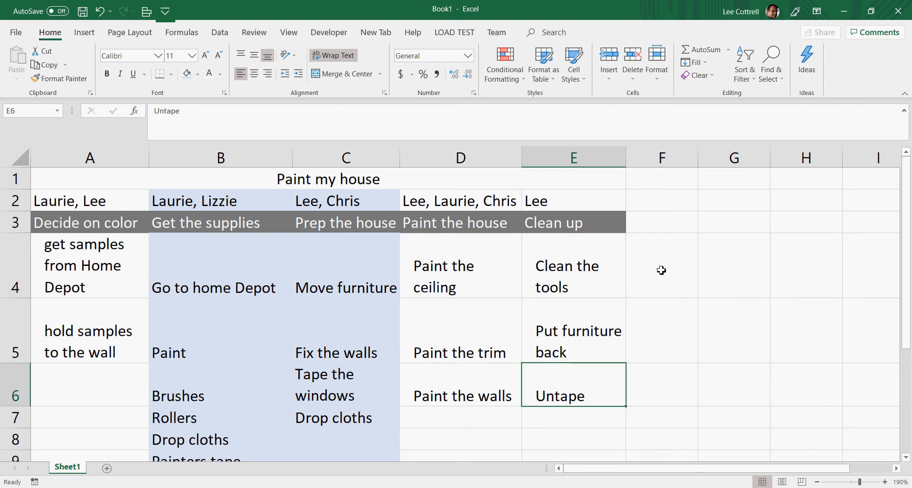